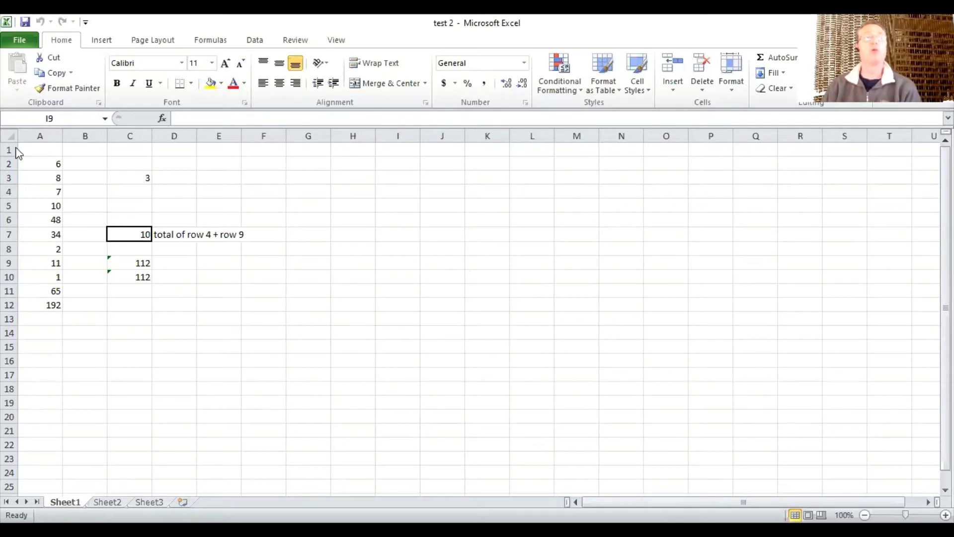
Make the 192 total in A12 bold and two font sizes larger
{"action": "left_click", "coordinate": [39, 305]}
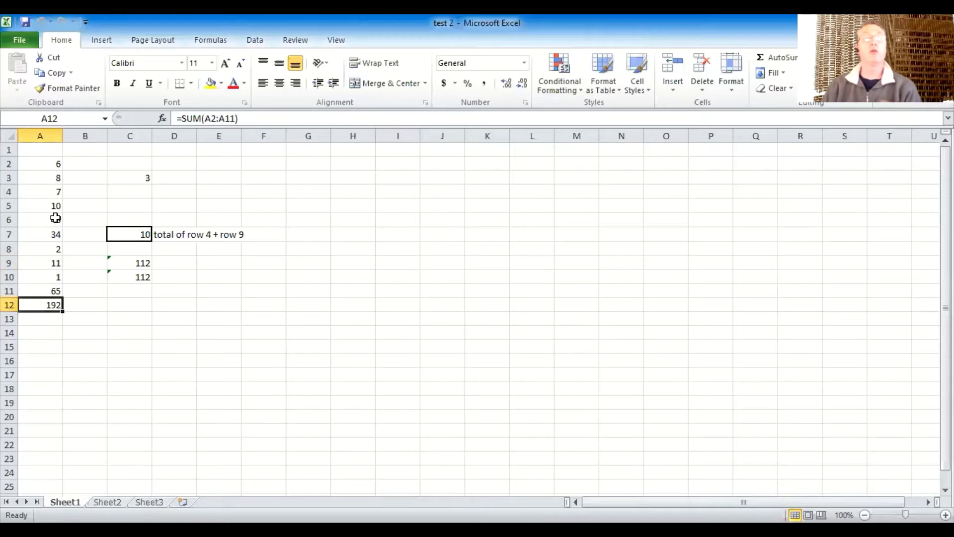
{"action": "left_click", "coordinate": [117, 84]}
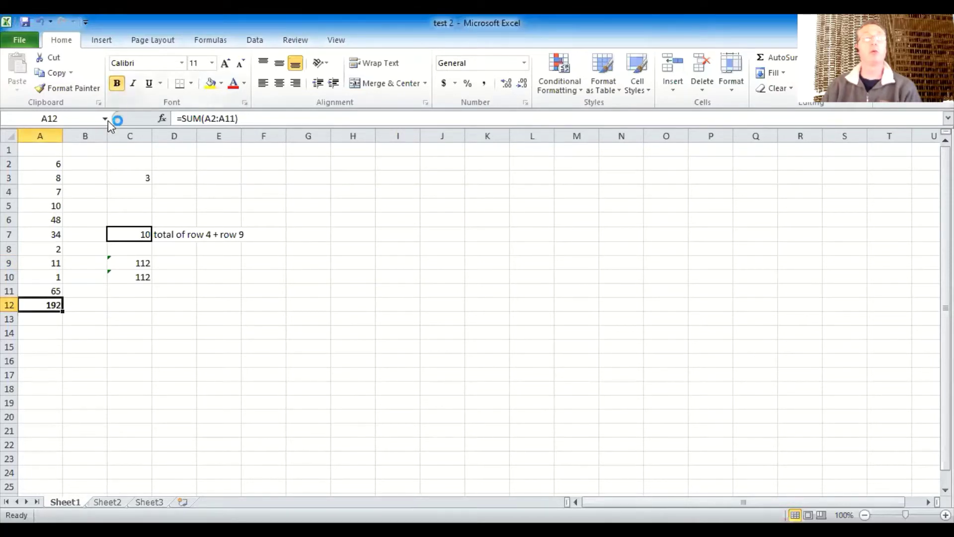
{"action": "left_click", "coordinate": [224, 63]}
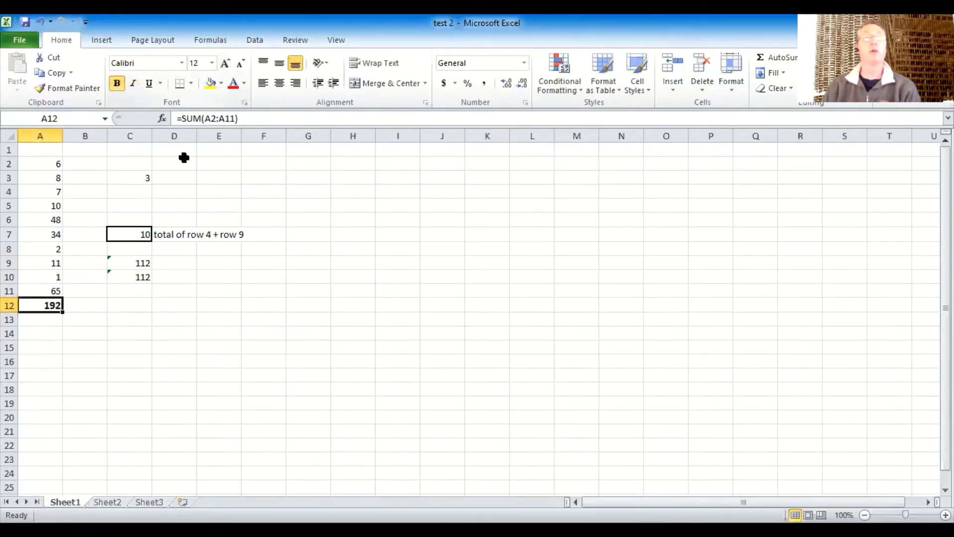
{"action": "left_click", "coordinate": [225, 64]}
{"action": "left_click", "coordinate": [199, 321]}
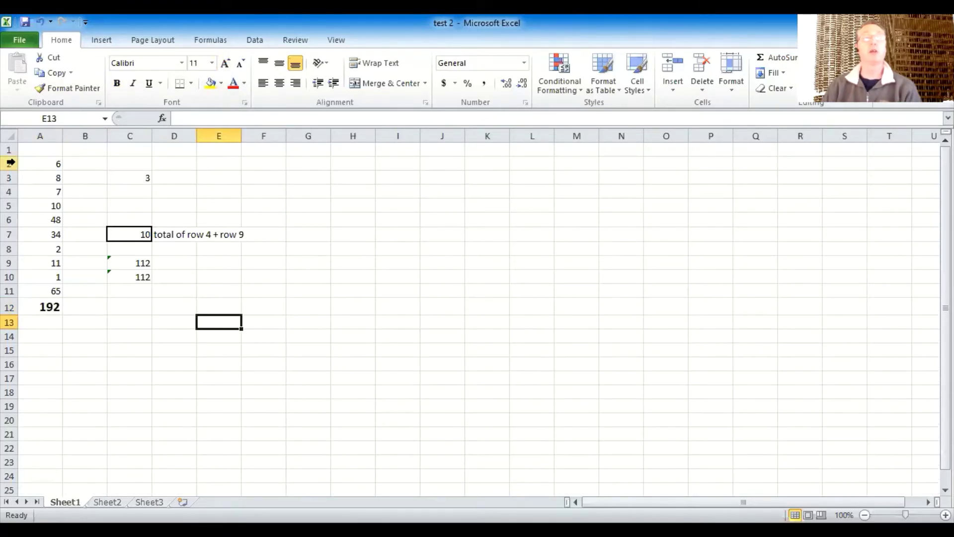
Try selecting rows 2 through 11, then clear it and select cell A2
{"action": "left_click_drag", "start_coordinate": [11, 164], "coordinate": [10, 183]}
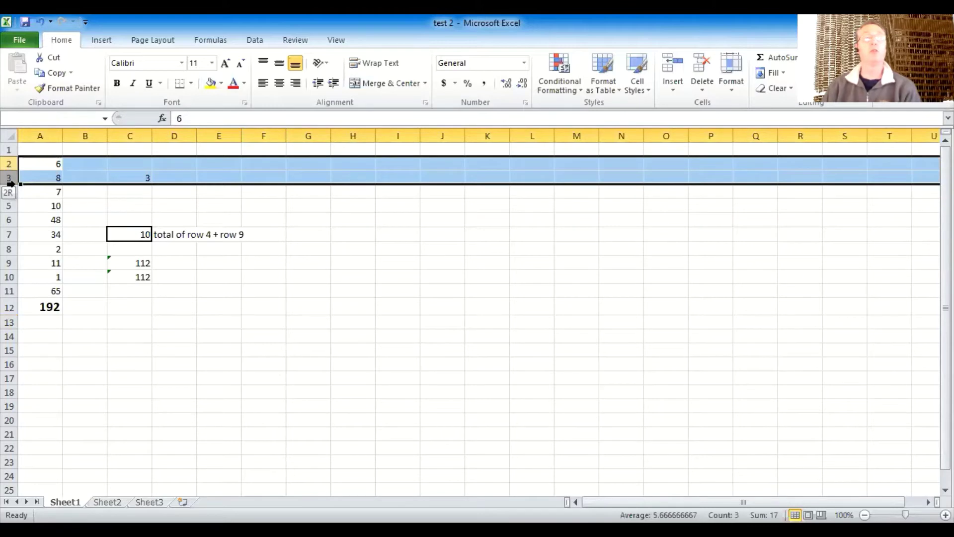
{"action": "left_click_drag", "start_coordinate": [11, 183], "coordinate": [10, 284]}
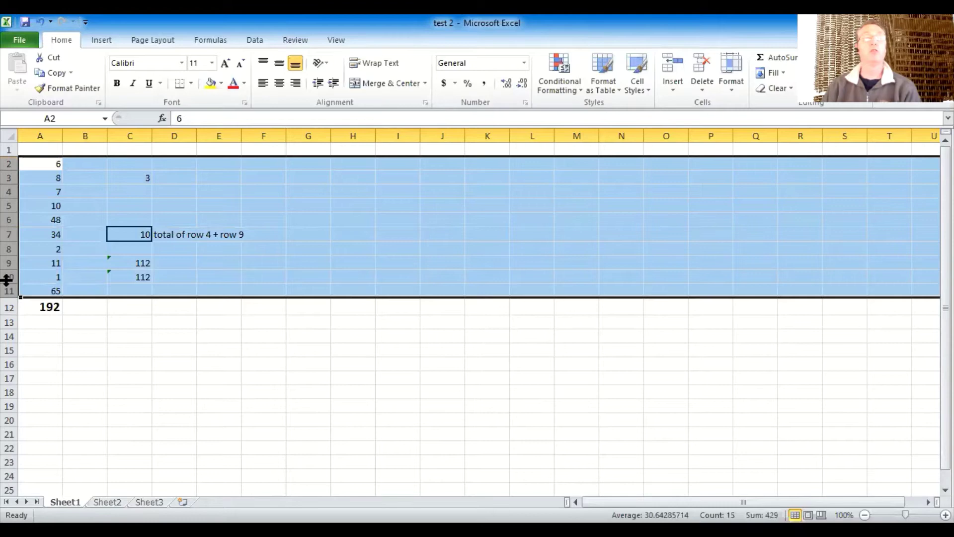
{"action": "left_click", "coordinate": [256, 365]}
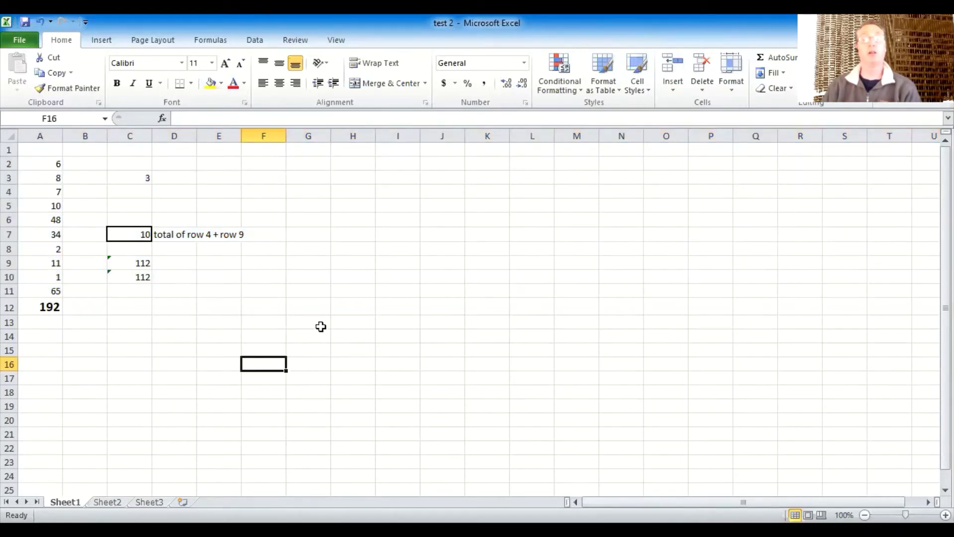
{"action": "left_click", "coordinate": [32, 164]}
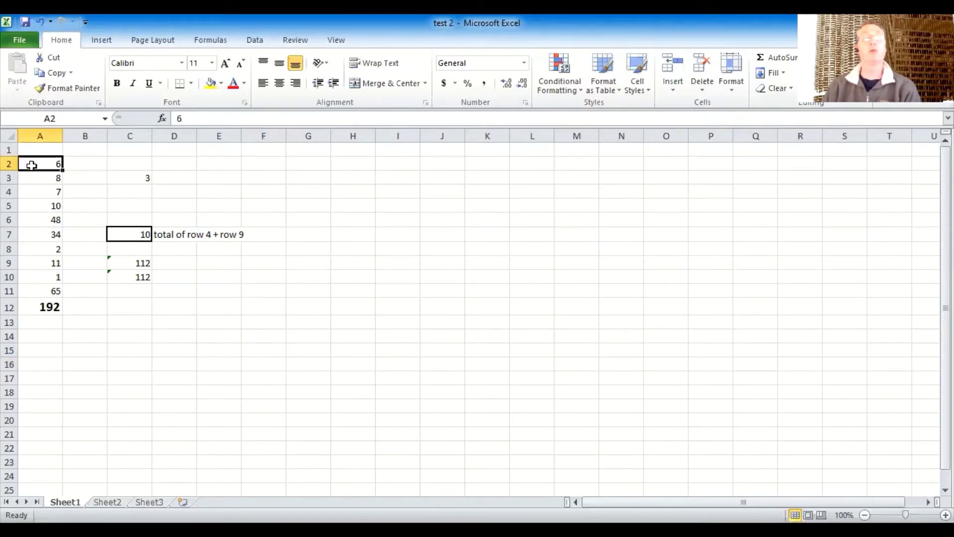
Select A2:A11, the ten values above the 192 total
{"action": "left_click_drag", "start_coordinate": [31, 162], "coordinate": [40, 289]}
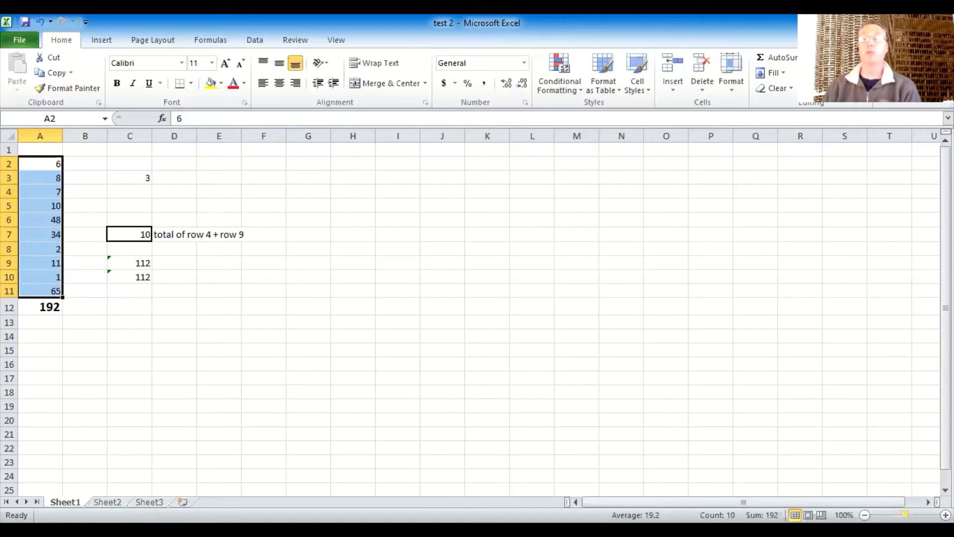
Zoom the sheet in step by step until it reaches 160%
{"action": "left_click", "coordinate": [946, 514]}
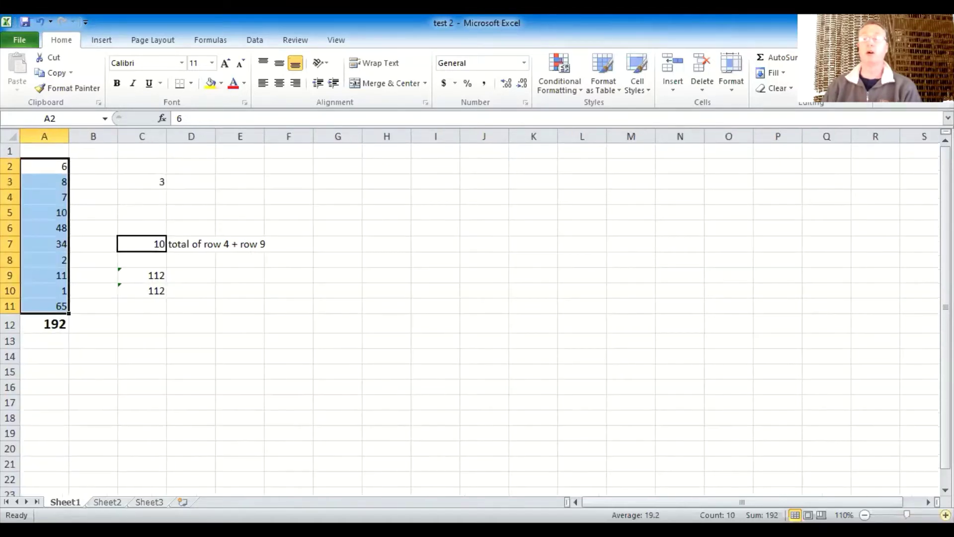
{"action": "left_click", "coordinate": [946, 514]}
{"action": "left_click", "coordinate": [946, 514]}
{"action": "left_click", "coordinate": [946, 514]}
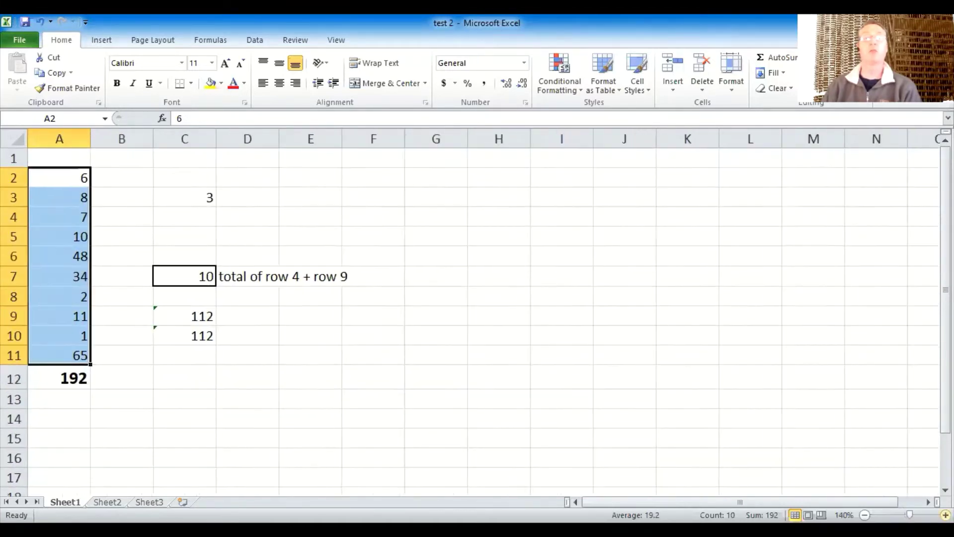
{"action": "left_click", "coordinate": [945, 515]}
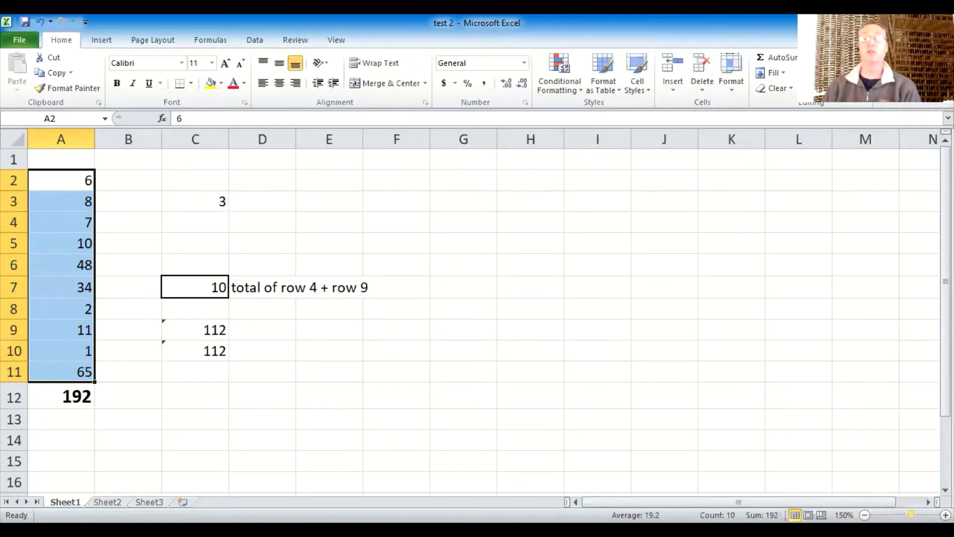
{"action": "left_click", "coordinate": [945, 515]}
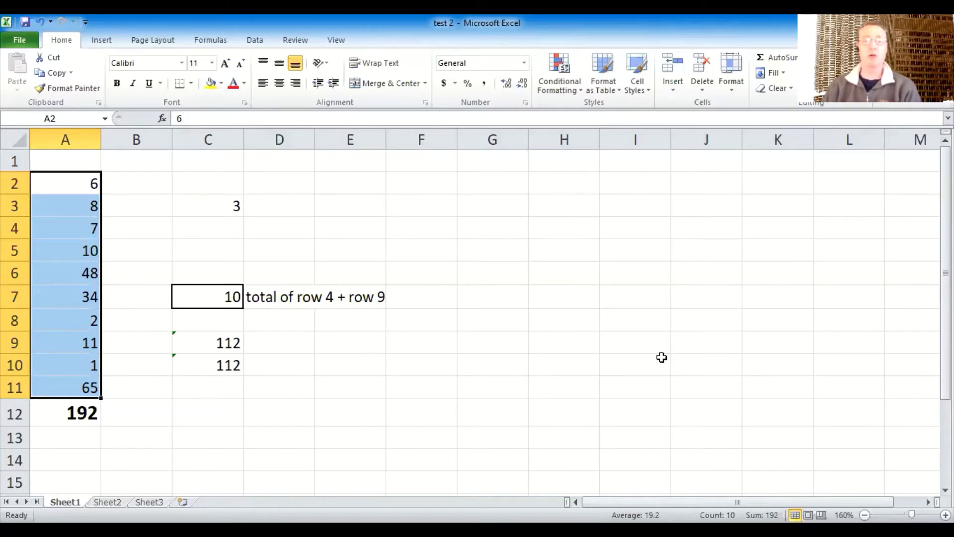
Raise the A12 total's font size to 20, then deselect it to check
{"action": "left_click", "coordinate": [61, 407]}
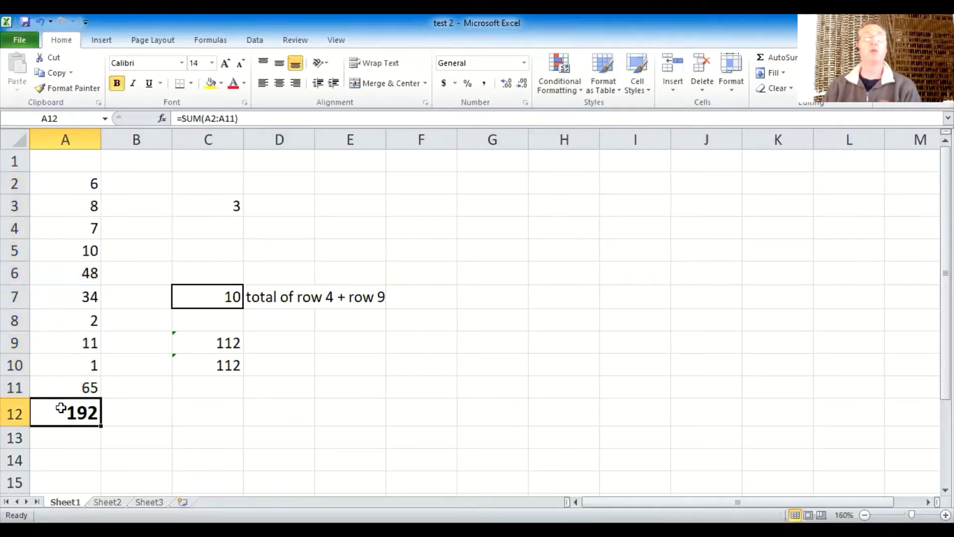
{"action": "left_click", "coordinate": [225, 63]}
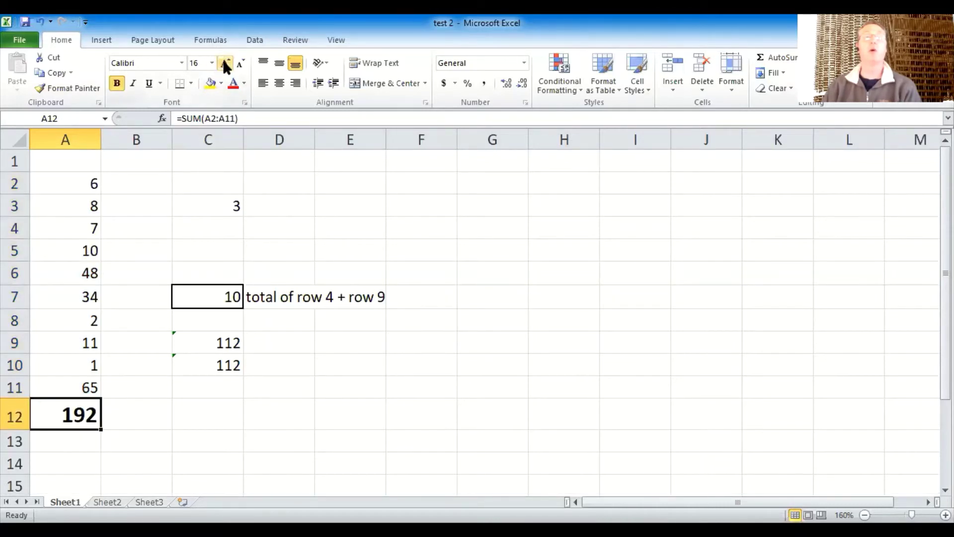
{"action": "left_click", "coordinate": [225, 63]}
{"action": "left_click", "coordinate": [224, 63]}
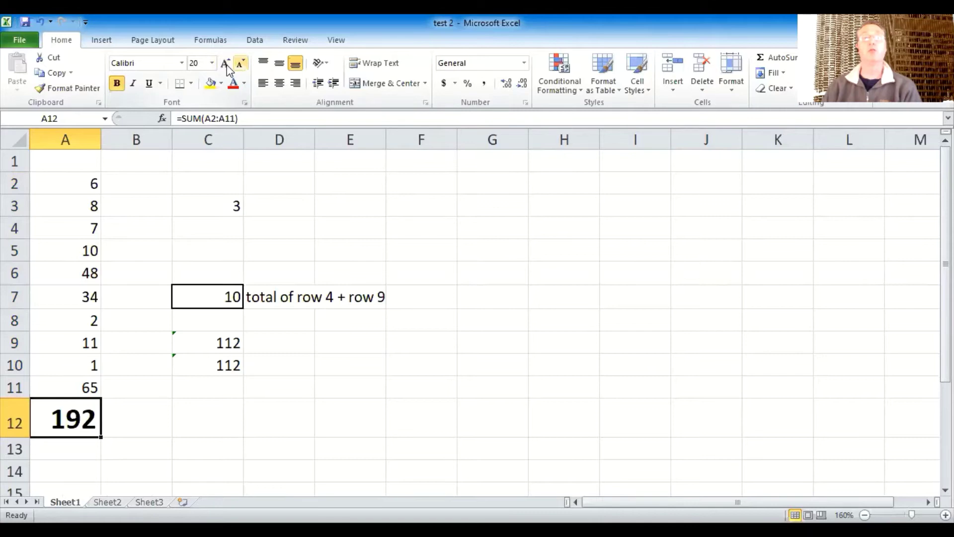
{"action": "left_click", "coordinate": [526, 392]}
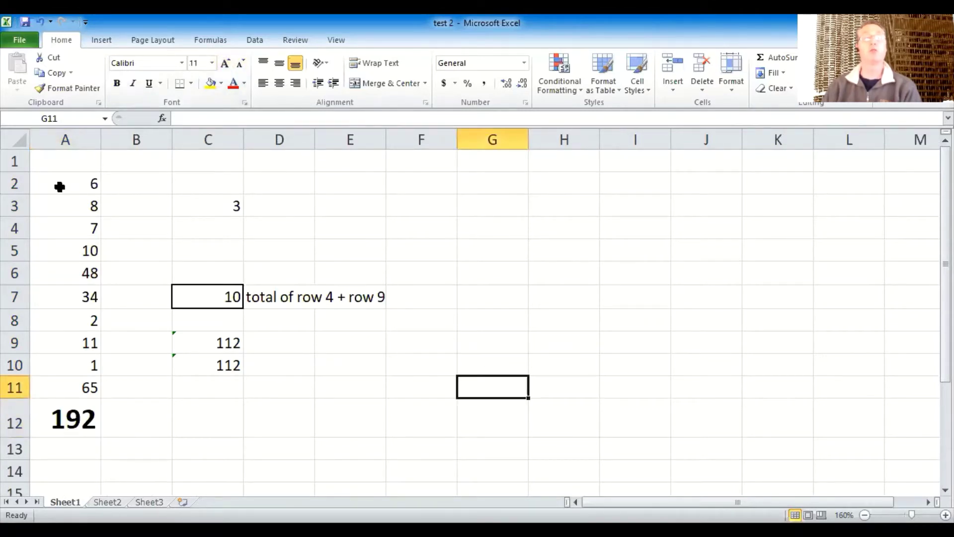
Select the numbers in A2:A11 and bring up the Sort & Filter options
{"action": "left_click", "coordinate": [59, 187]}
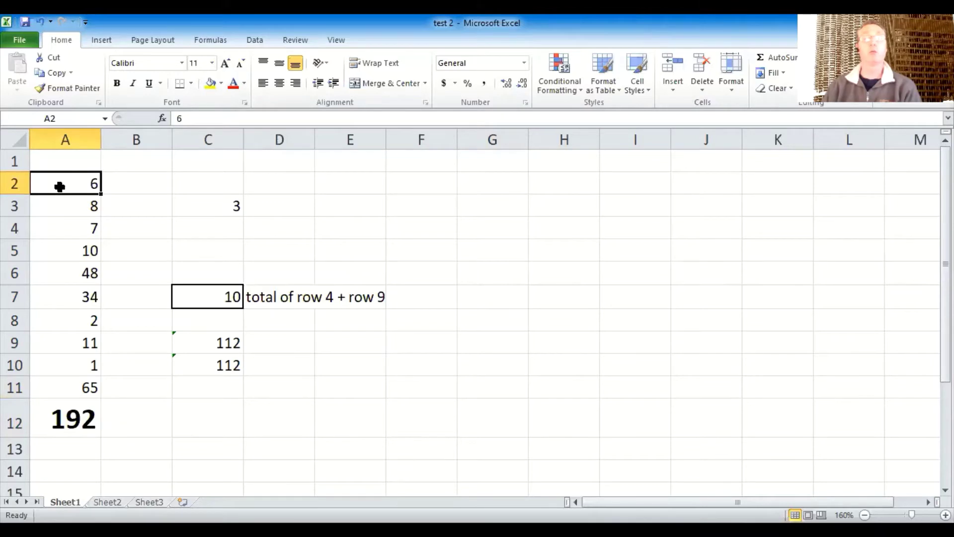
{"action": "left_click_drag", "start_coordinate": [60, 187], "coordinate": [23, 387]}
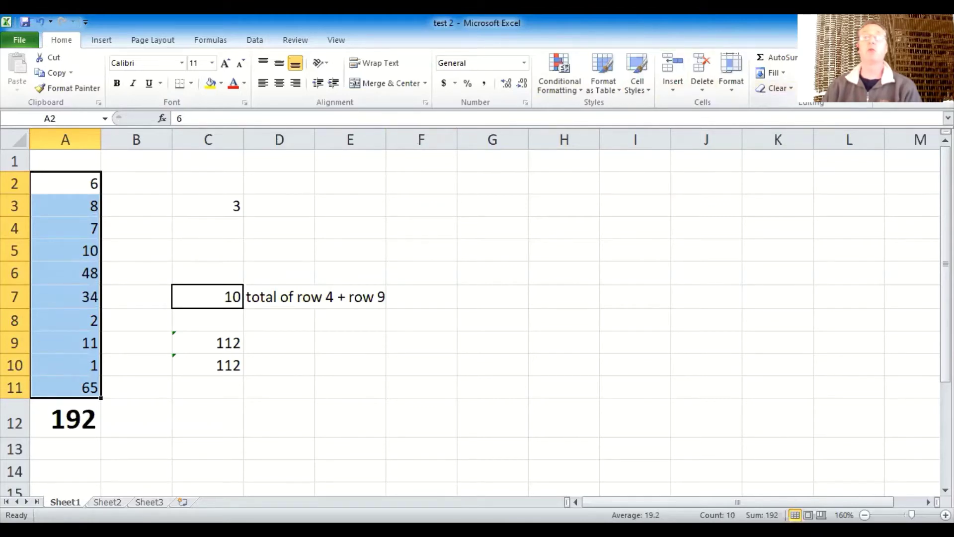
{"action": "left_click", "coordinate": [827, 74]}
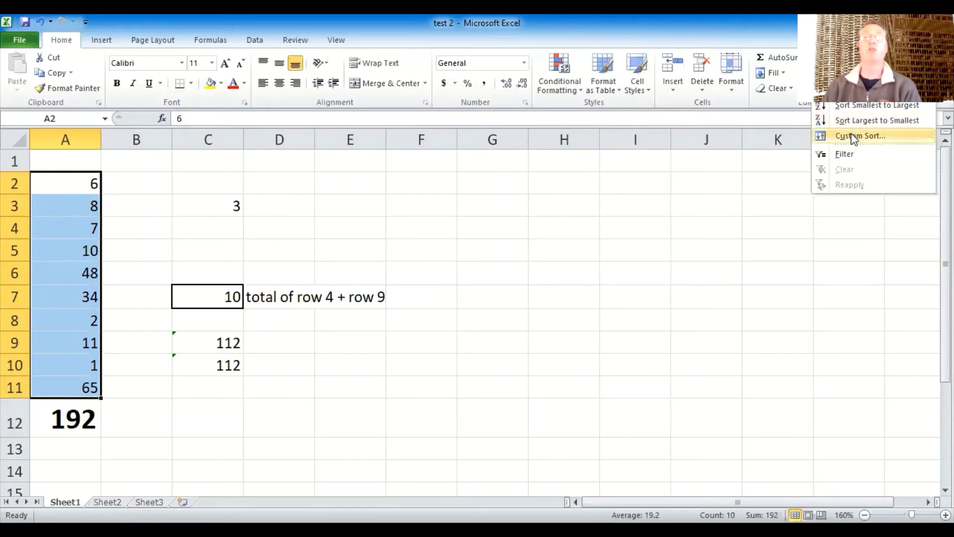
Custom-sort column A by cell values, smallest to largest, giving 1 up to 65
{"action": "key", "text": "Return"}
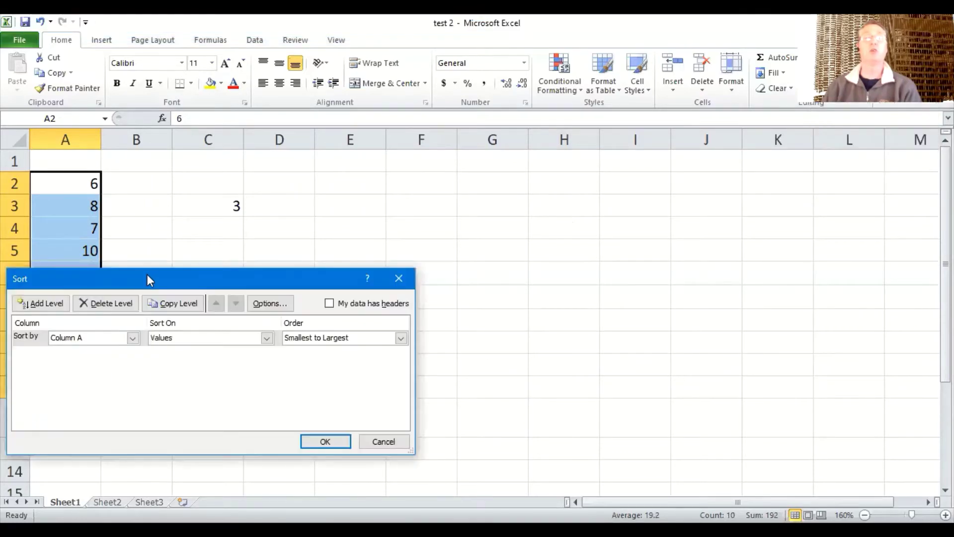
{"action": "left_click_drag", "start_coordinate": [147, 276], "coordinate": [448, 166]}
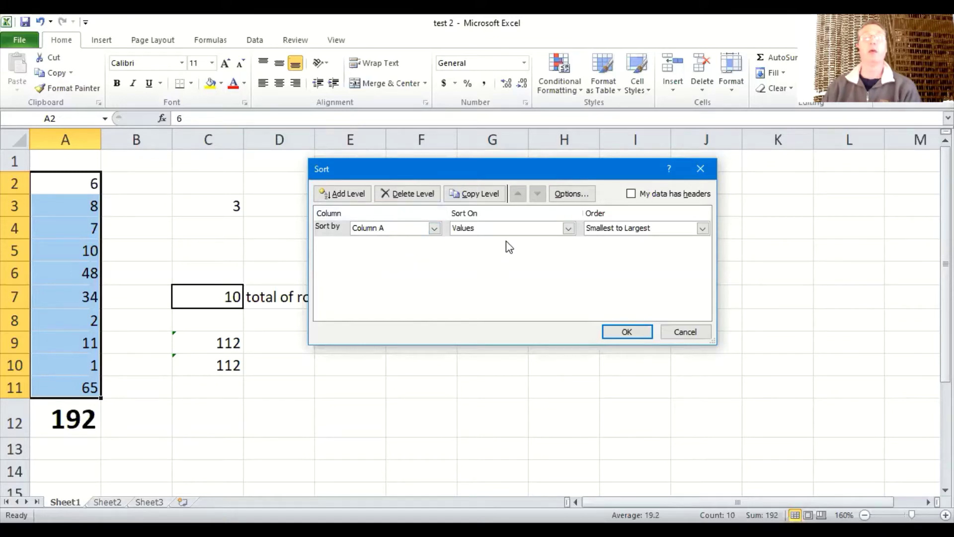
{"action": "left_click", "coordinate": [568, 229]}
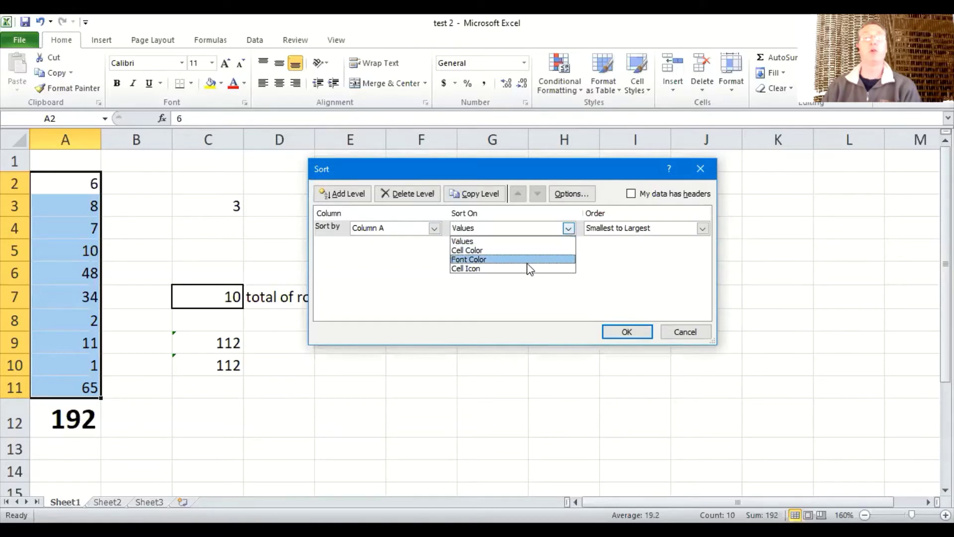
{"action": "left_click", "coordinate": [501, 240]}
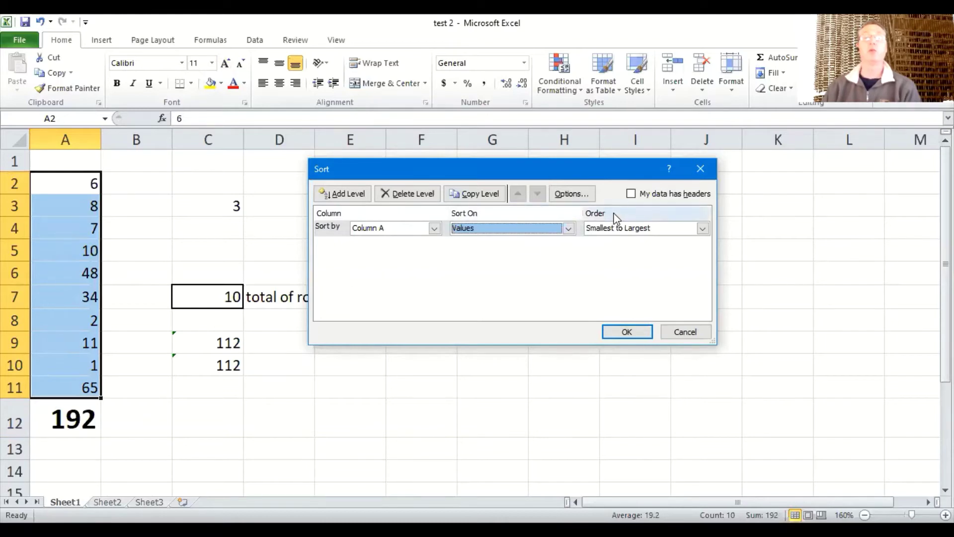
{"action": "left_click", "coordinate": [702, 228]}
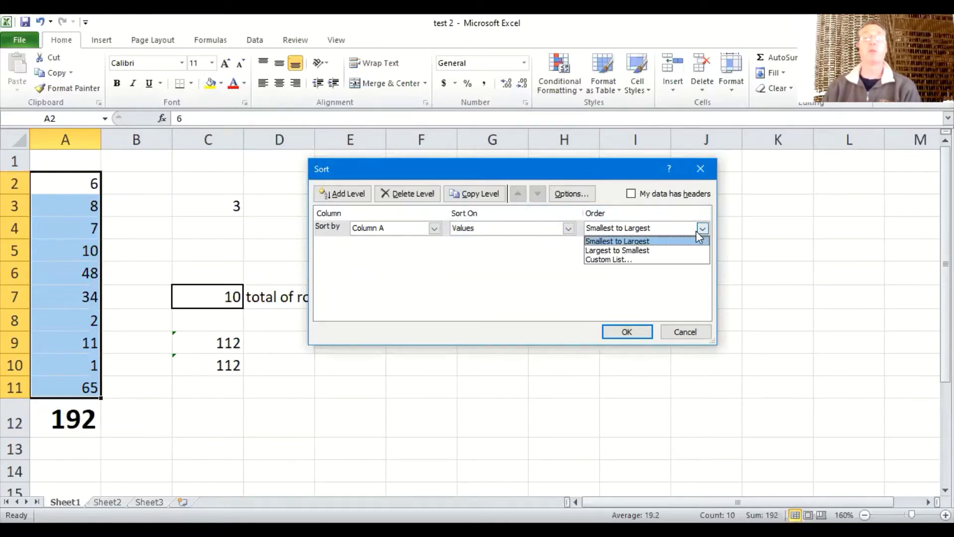
{"action": "left_click", "coordinate": [637, 243]}
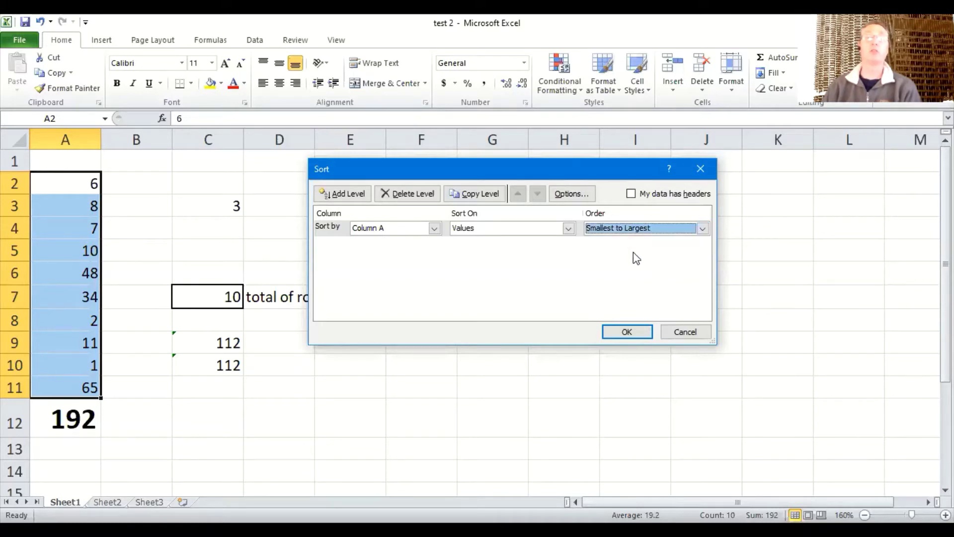
{"action": "left_click", "coordinate": [625, 331]}
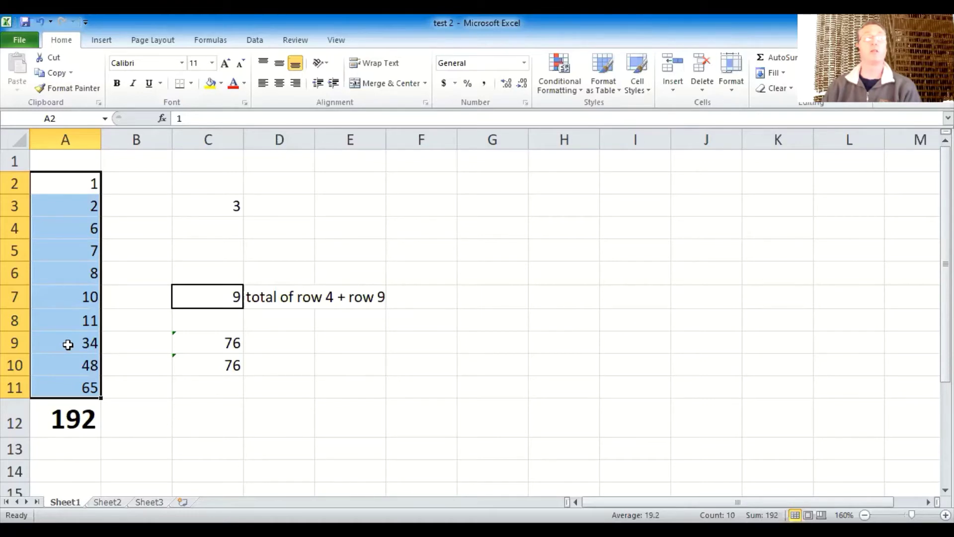
{"action": "left_click", "coordinate": [225, 297]}
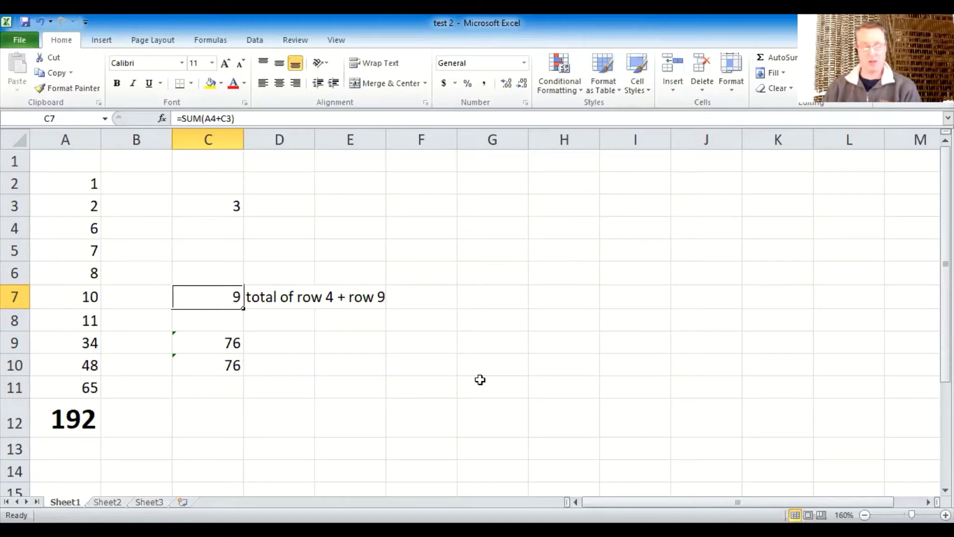
Undo the ascending sort so C7 shows 10 again, then reopen Sort & Filter
{"action": "left_click", "coordinate": [40, 22]}
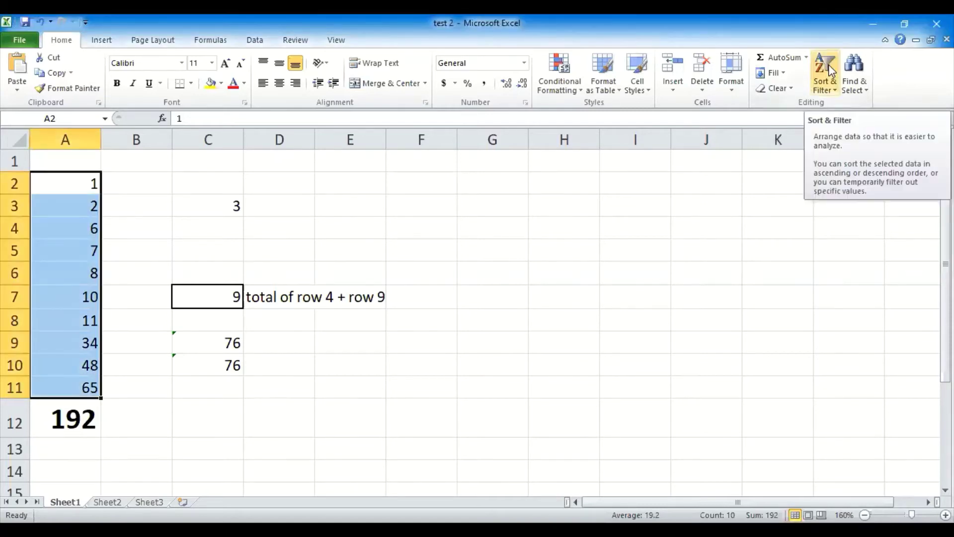
{"action": "left_click", "coordinate": [828, 71]}
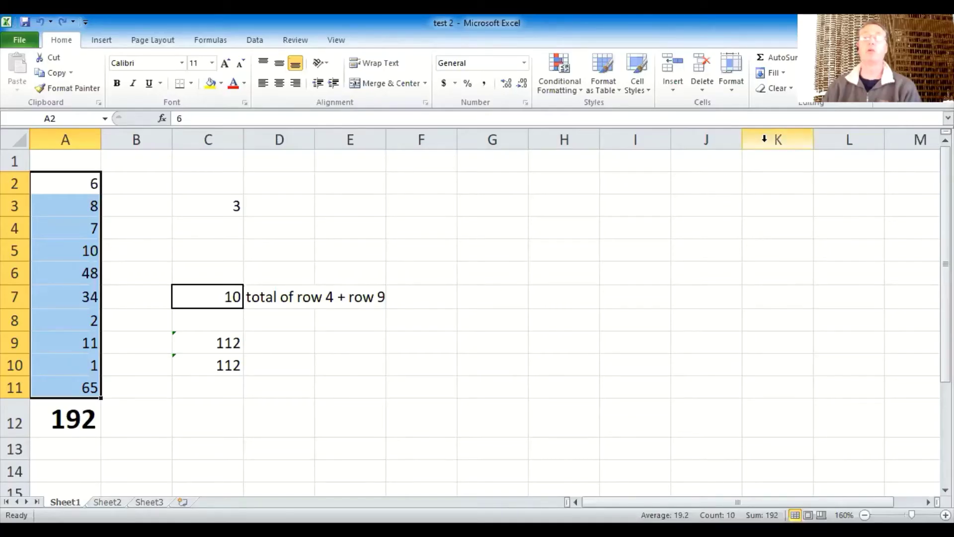
Custom-sort column A largest to smallest, running 65 down to 1
{"action": "left_click", "coordinate": [827, 80]}
{"action": "left_click", "coordinate": [845, 136]}
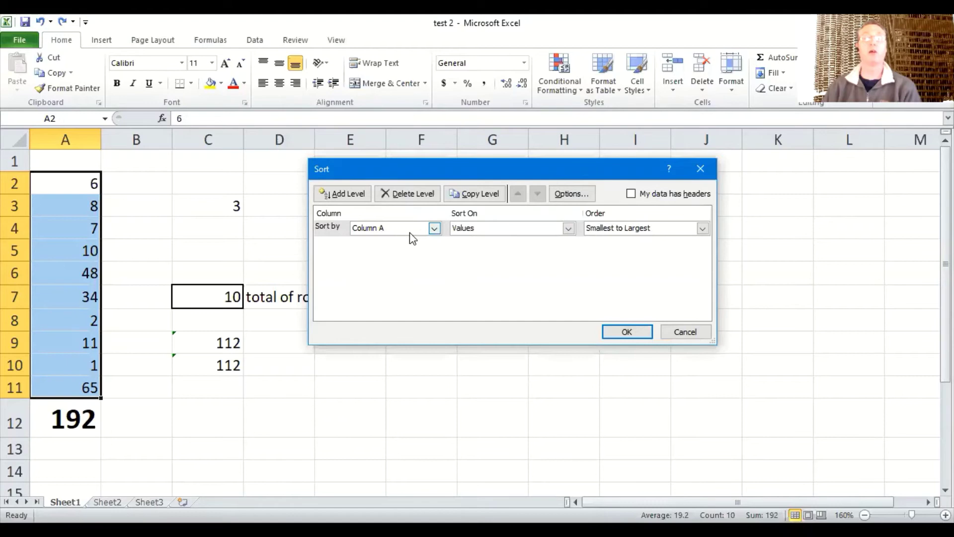
{"action": "left_click", "coordinate": [702, 228]}
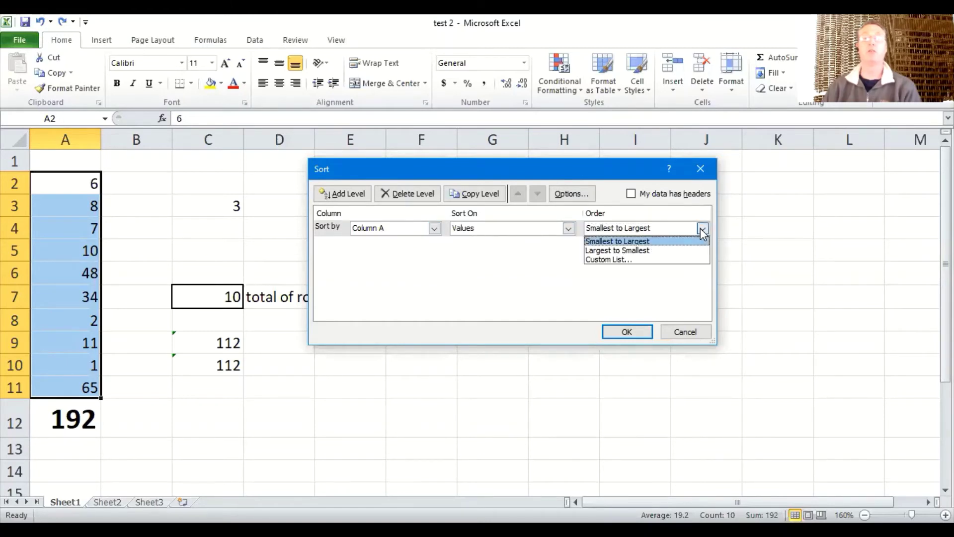
{"action": "left_click", "coordinate": [677, 250]}
{"action": "left_click", "coordinate": [630, 330]}
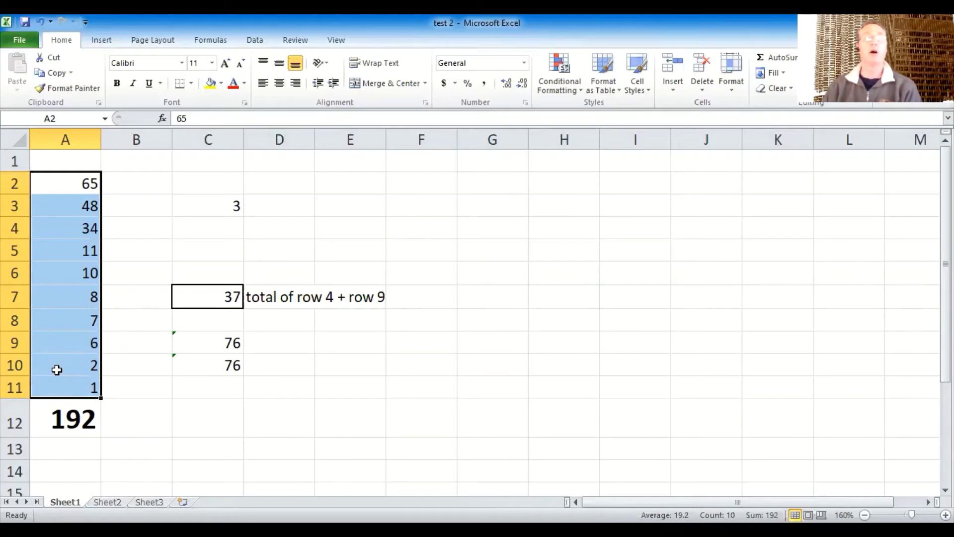
Undo the descending sort, restoring the 6, 8, 7… order with C7 at 10
{"action": "left_click", "coordinate": [41, 22]}
{"action": "left_click", "coordinate": [606, 343]}
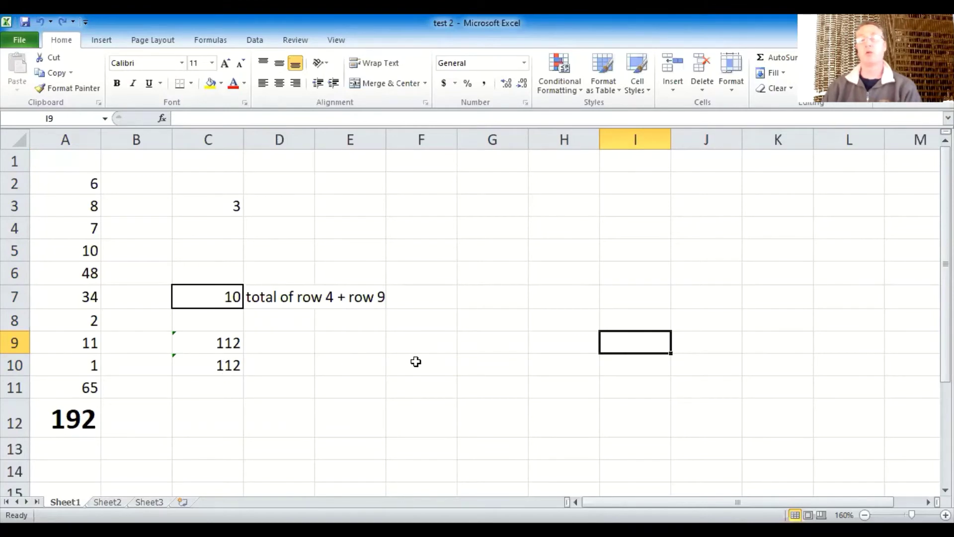
{"action": "left_click", "coordinate": [445, 364]}
{"action": "left_click", "coordinate": [493, 363]}
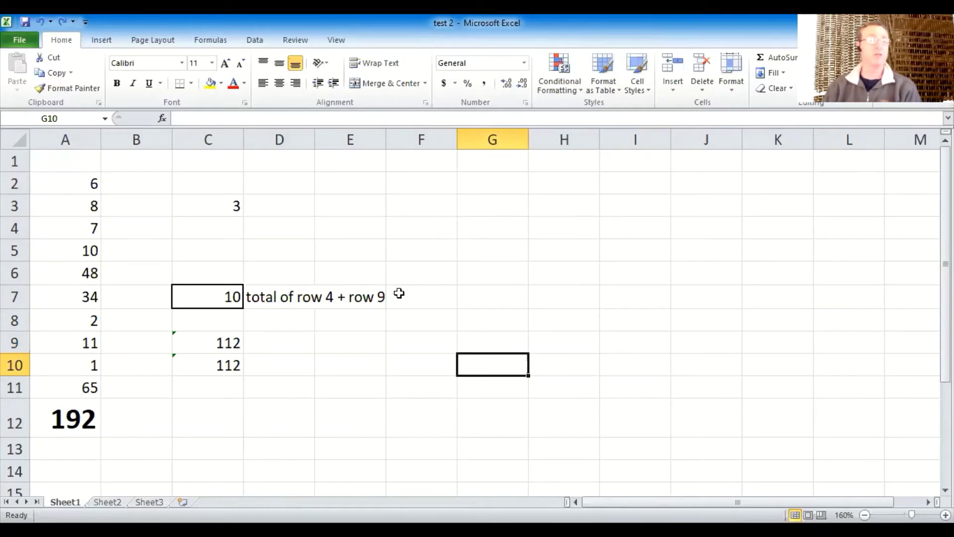
Select A2:A11 again, then deselect by clicking an empty cell
{"action": "left_click", "coordinate": [60, 183]}
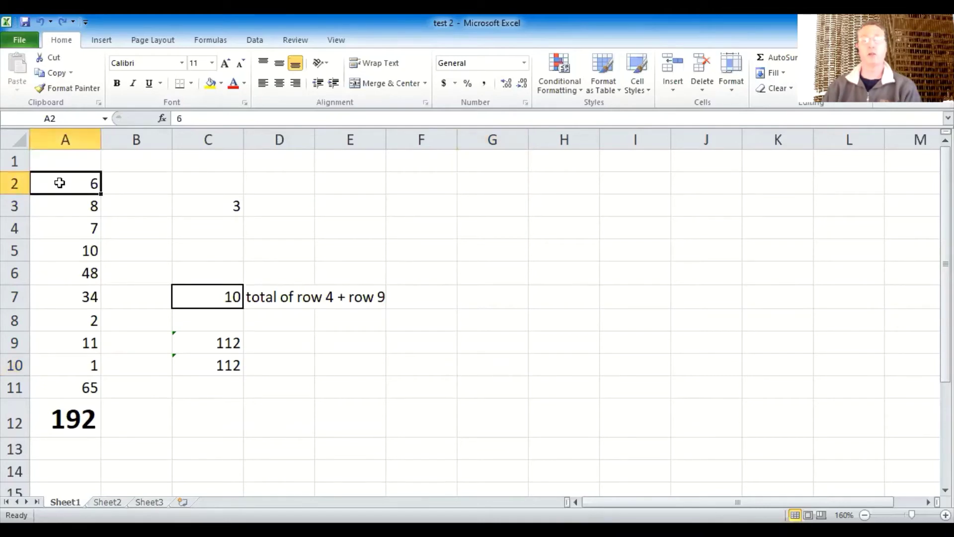
{"action": "left_click_drag", "start_coordinate": [59, 183], "coordinate": [64, 387]}
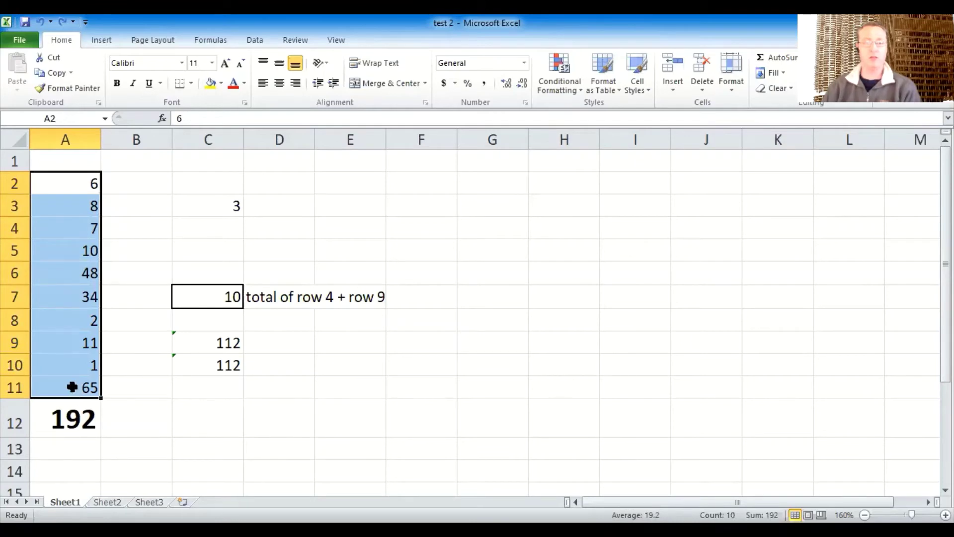
{"action": "left_click", "coordinate": [385, 395]}
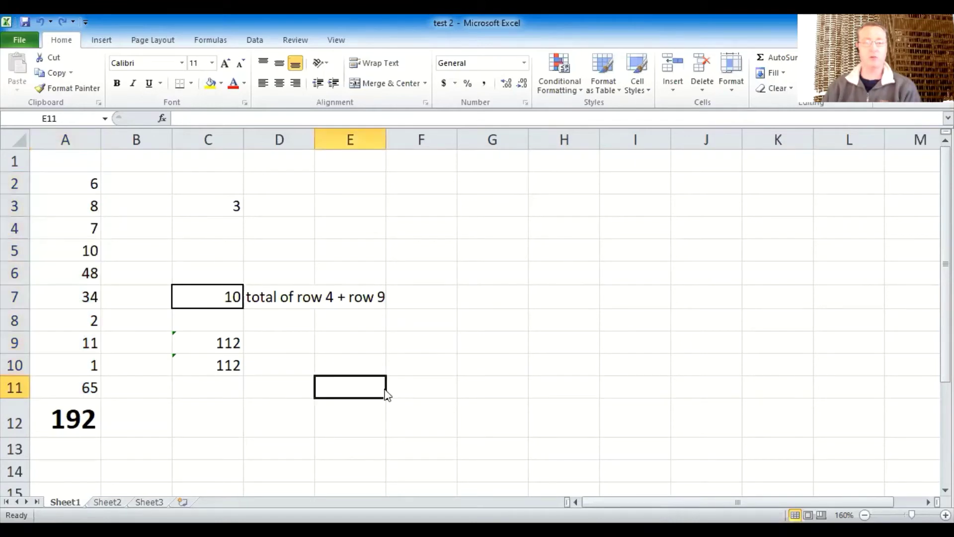
Select entire rows 2 through 11 from the row headers
{"action": "left_click", "coordinate": [13, 184]}
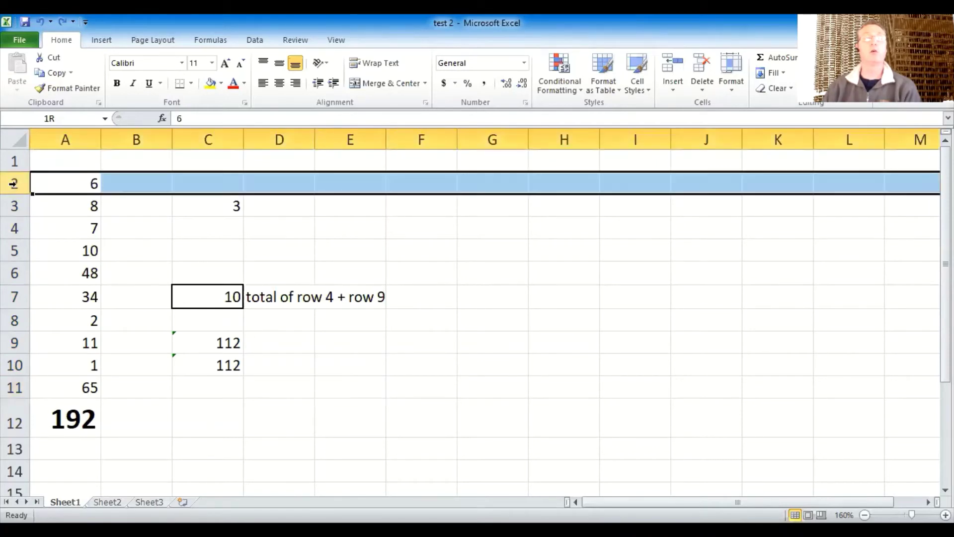
{"action": "left_click_drag", "start_coordinate": [12, 184], "coordinate": [16, 387]}
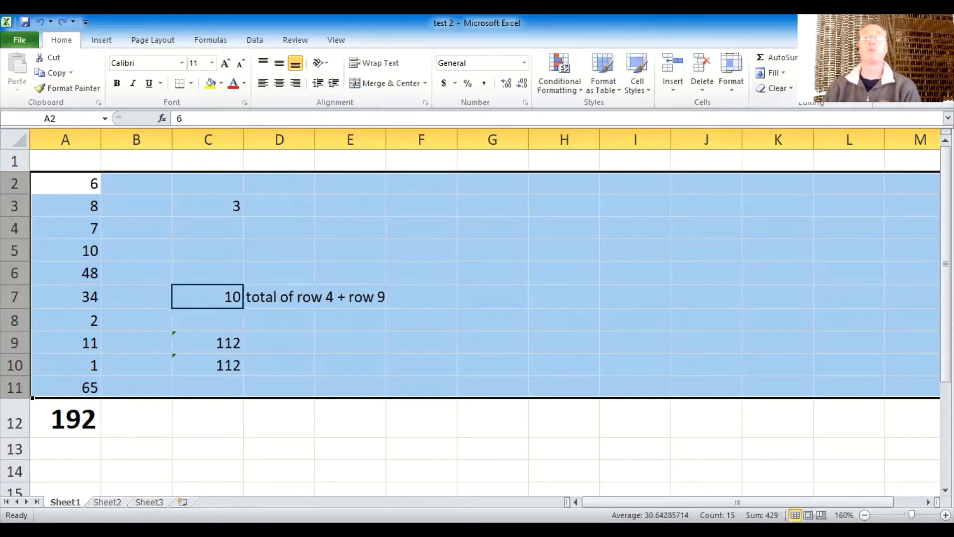
Custom-sort rows 2–11 by Column A, Smallest to Largest, carrying column C's formulas along
{"action": "left_click", "coordinate": [827, 80]}
{"action": "left_click", "coordinate": [861, 139]}
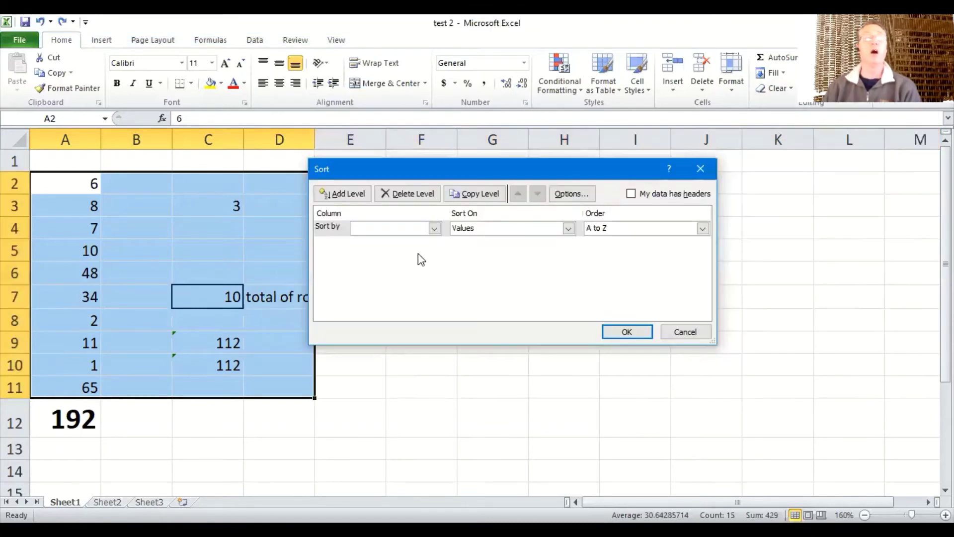
{"action": "left_click", "coordinate": [434, 228]}
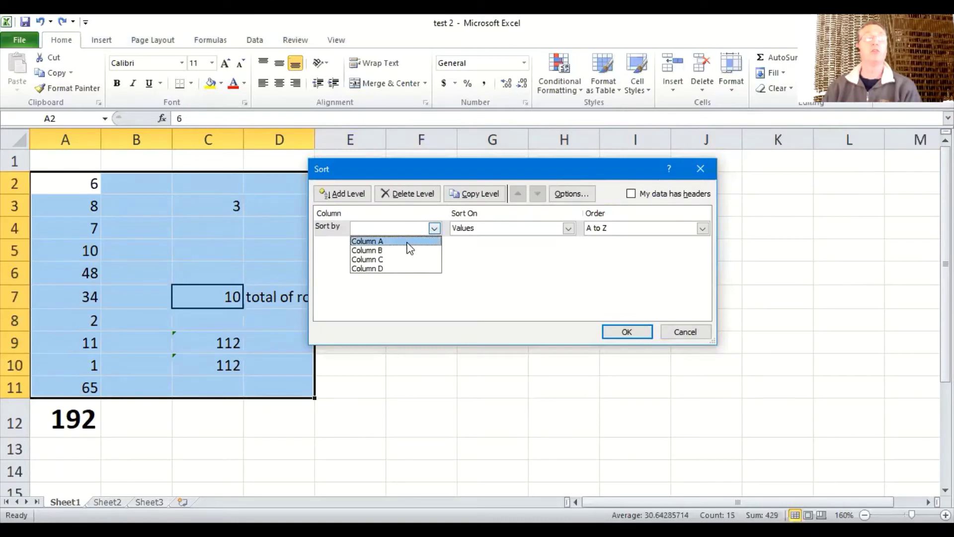
{"action": "left_click", "coordinate": [387, 241]}
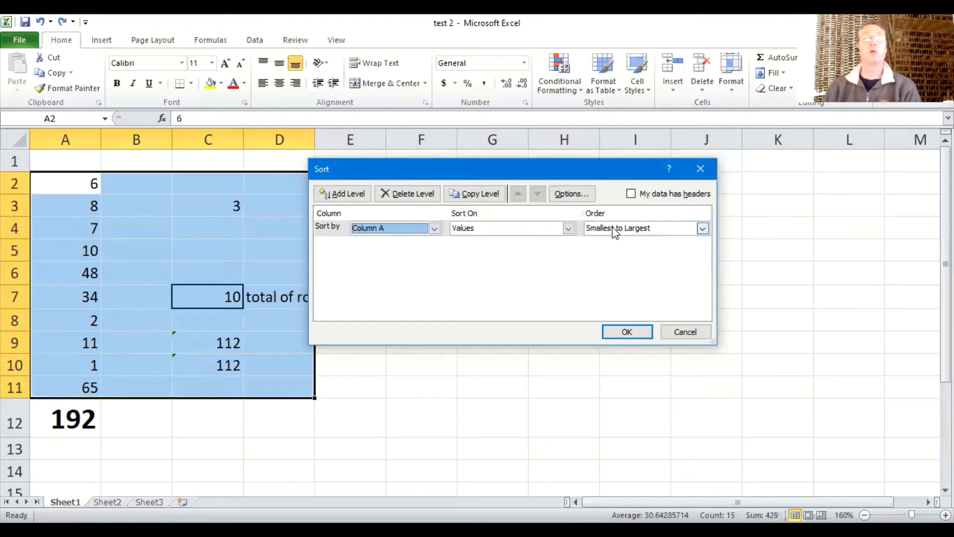
{"action": "left_click", "coordinate": [615, 333]}
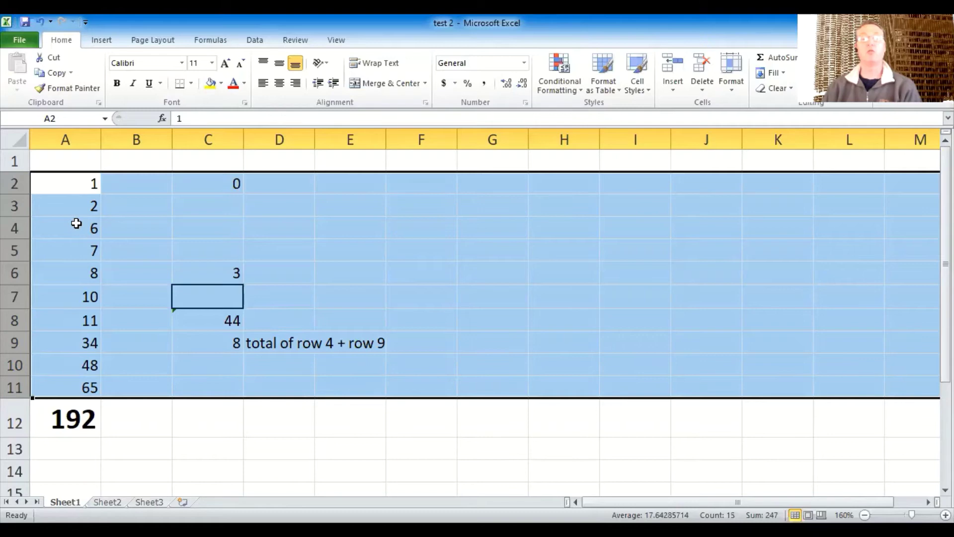
{"action": "left_click", "coordinate": [227, 346]}
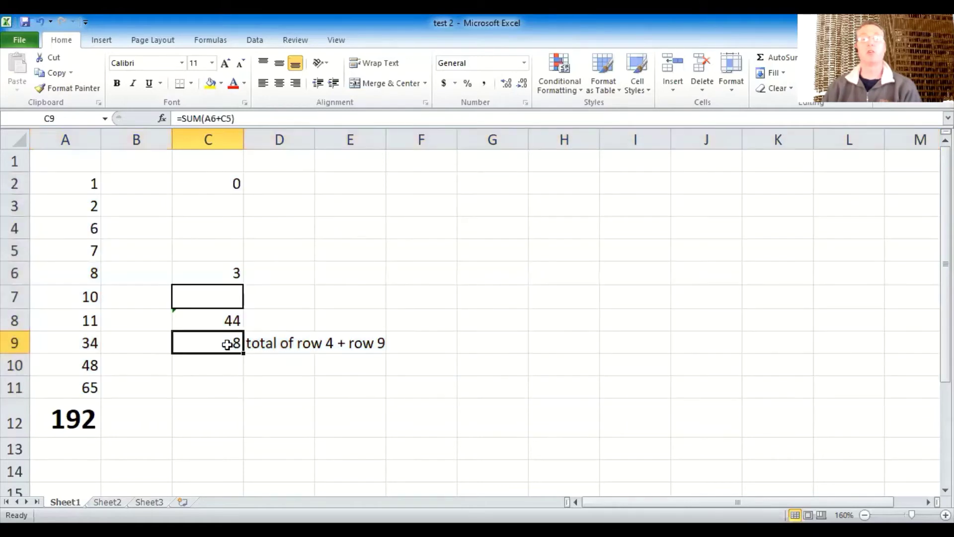
{"action": "left_click", "coordinate": [212, 319]}
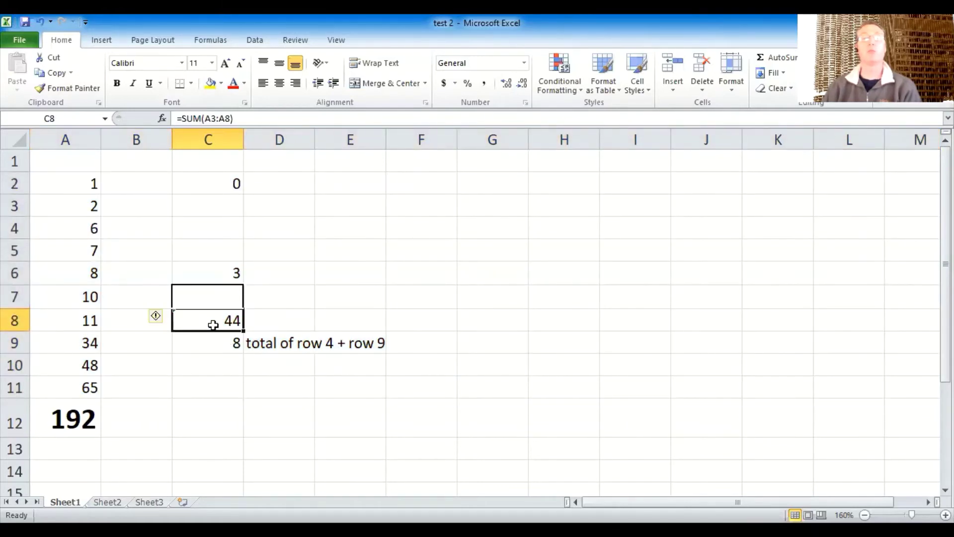
{"action": "left_click", "coordinate": [213, 334]}
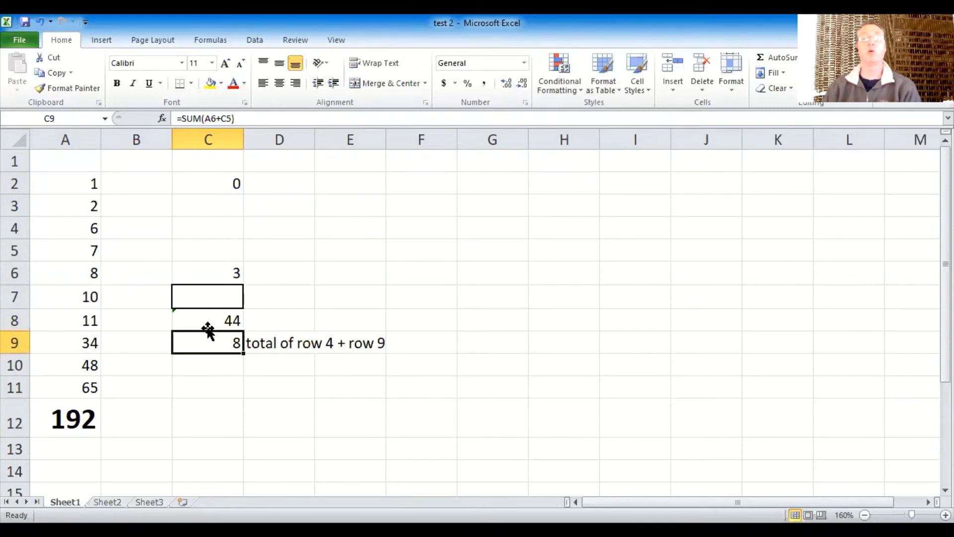
{"action": "left_click", "coordinate": [220, 320]}
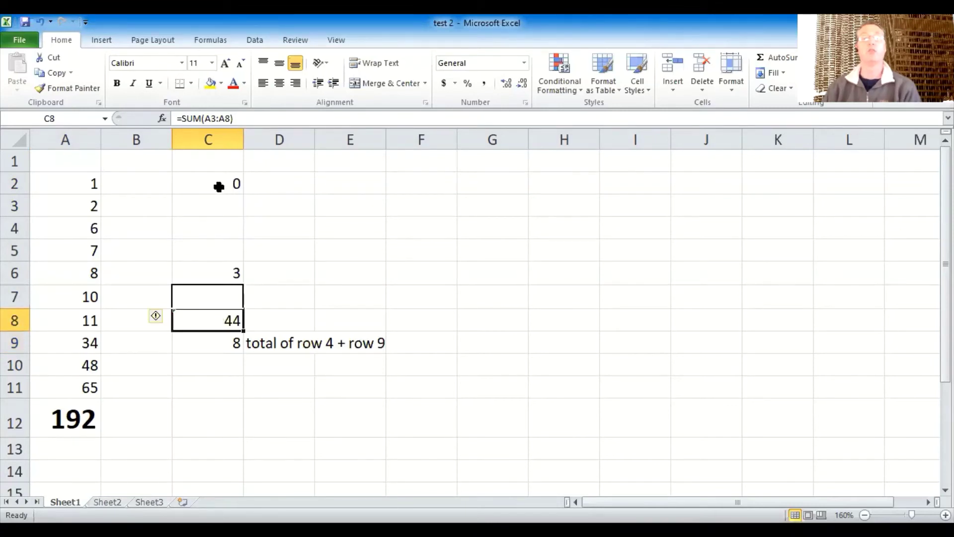
{"action": "left_click", "coordinate": [219, 186]}
{"action": "left_click", "coordinate": [217, 318]}
{"action": "left_click", "coordinate": [212, 270]}
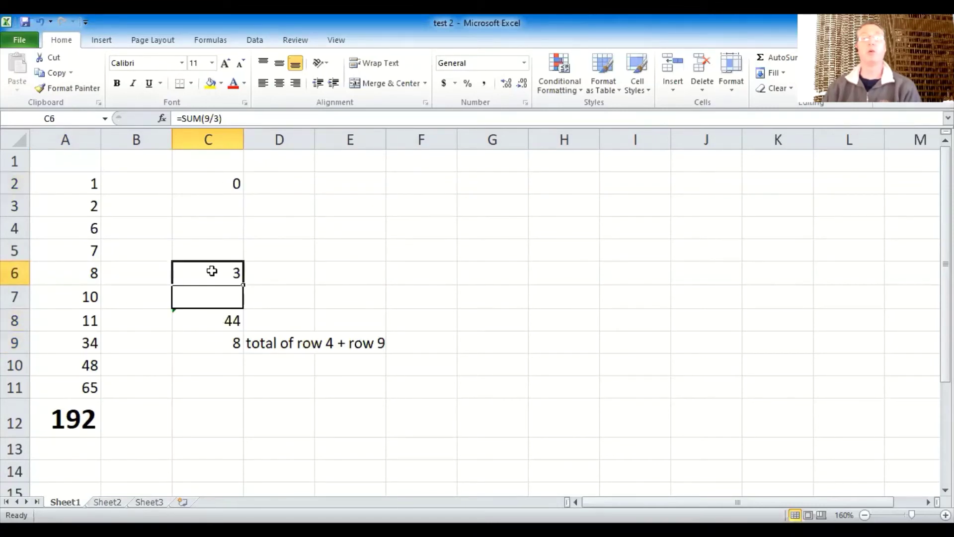
{"action": "left_click", "coordinate": [211, 339]}
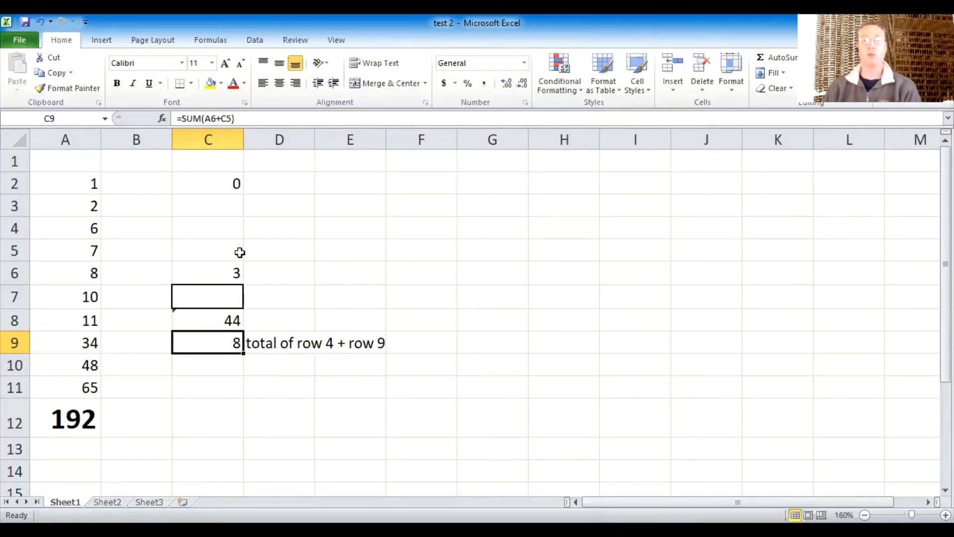
Undo the ascending sort, deselect the rows, then save and close the test 2 workbook
{"action": "left_click", "coordinate": [39, 23]}
{"action": "left_click", "coordinate": [616, 323]}
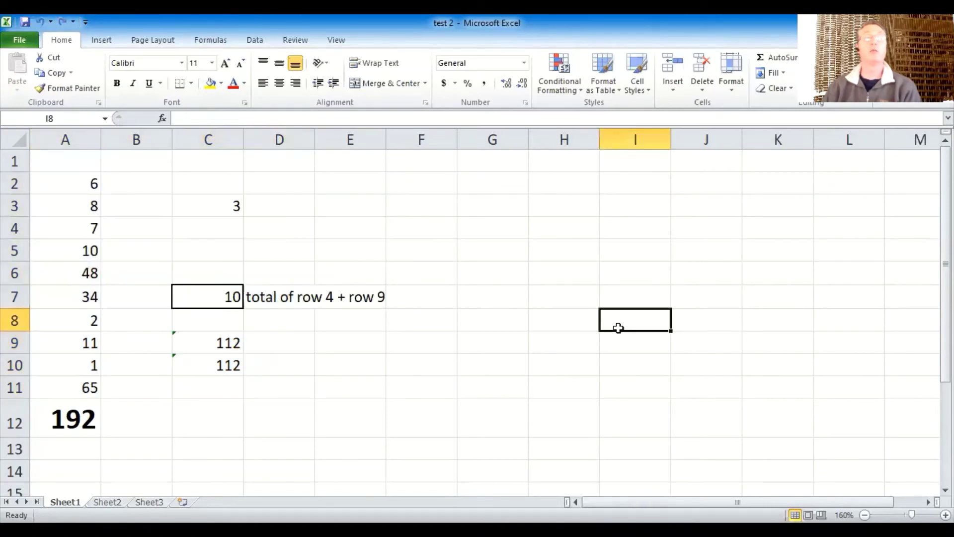
{"action": "left_click", "coordinate": [24, 22]}
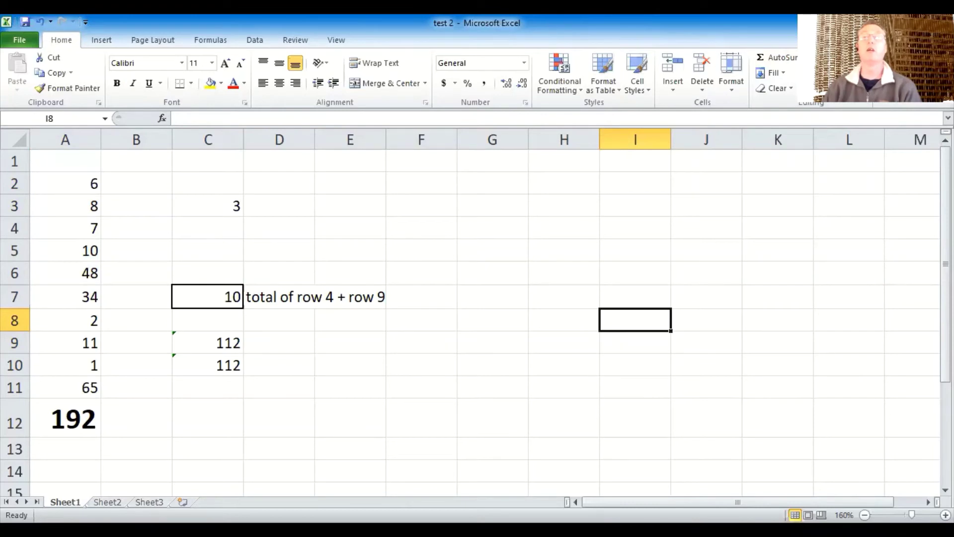
{"action": "left_click", "coordinate": [946, 40]}
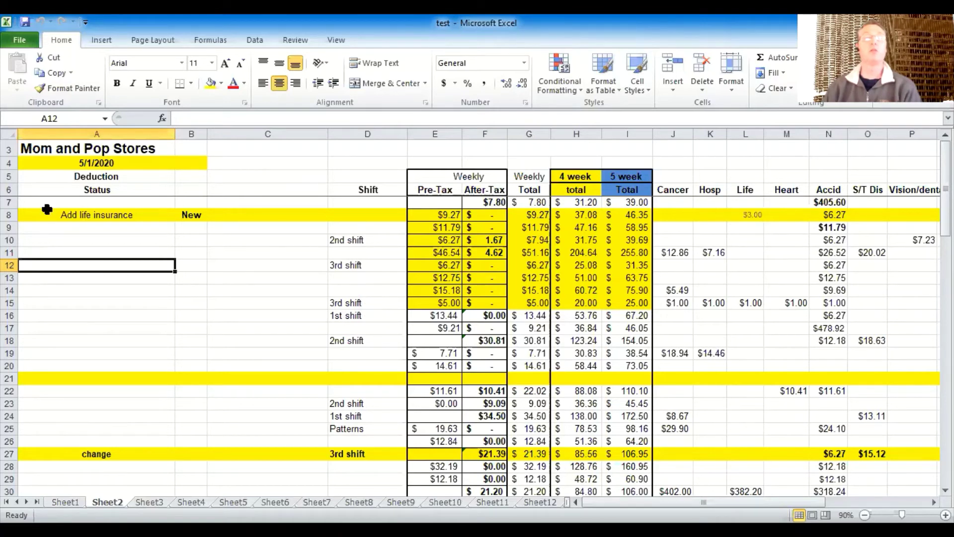
Select rows 7–15 and custom-sort them by Column D (Shift), A to Z
{"action": "left_click", "coordinate": [11, 202]}
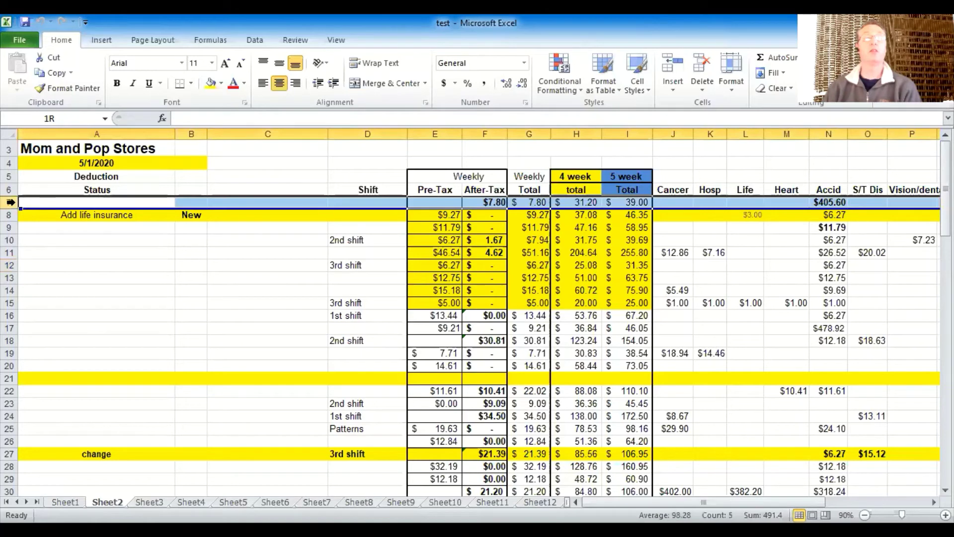
{"action": "left_click_drag", "start_coordinate": [11, 202], "coordinate": [7, 297]}
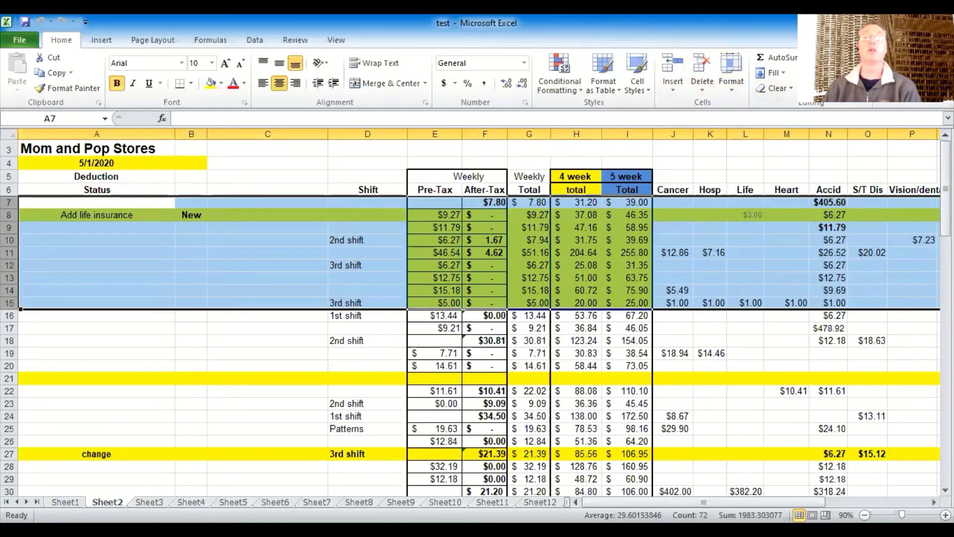
{"action": "left_click", "coordinate": [831, 75]}
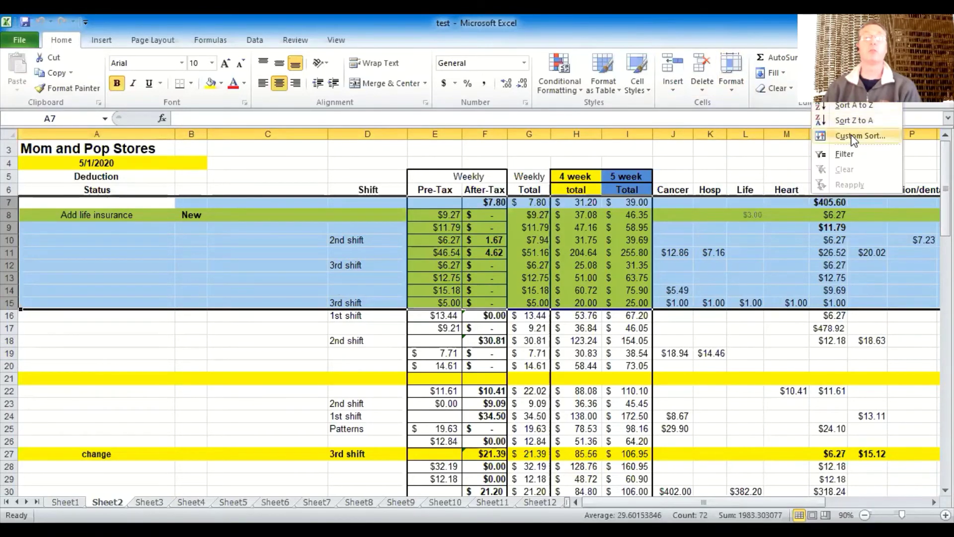
{"action": "left_click", "coordinate": [853, 137]}
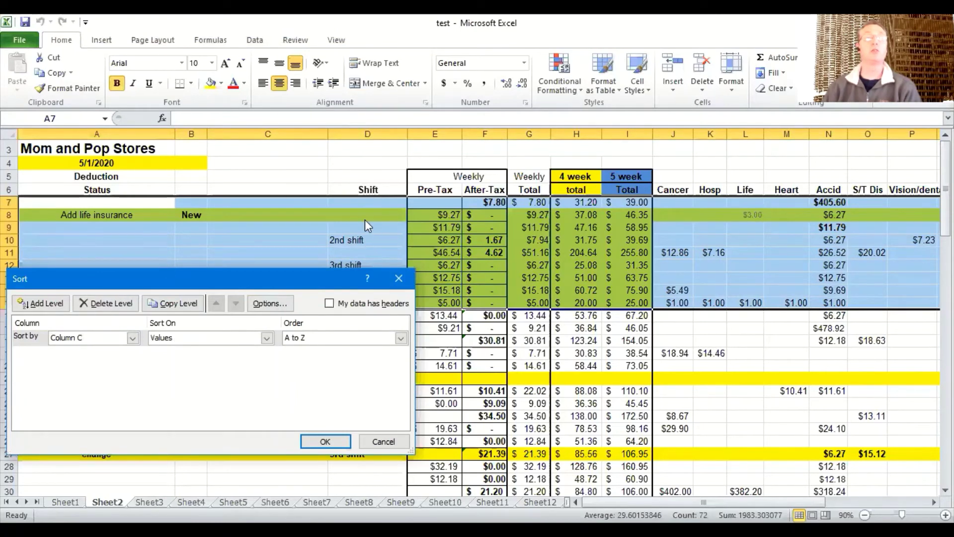
{"action": "left_click", "coordinate": [132, 338]}
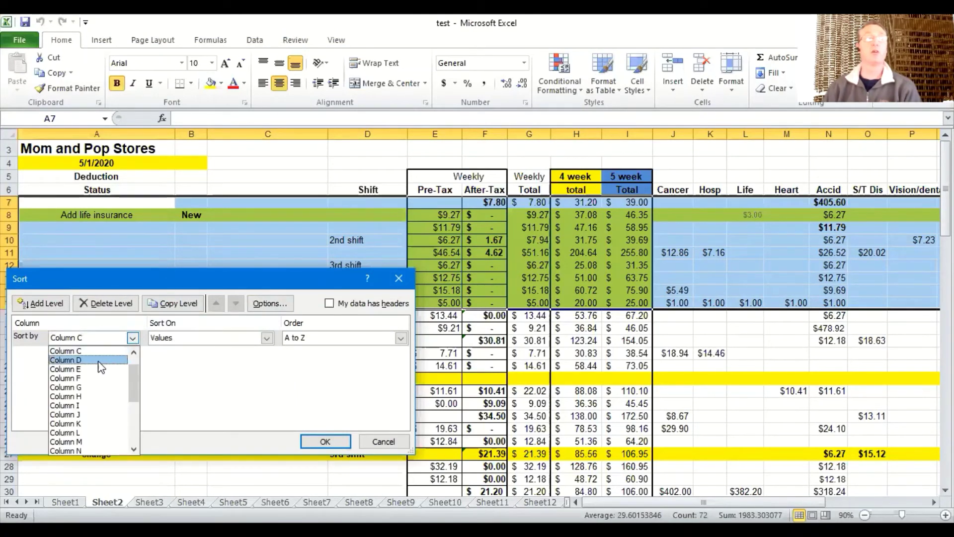
{"action": "left_click", "coordinate": [99, 361]}
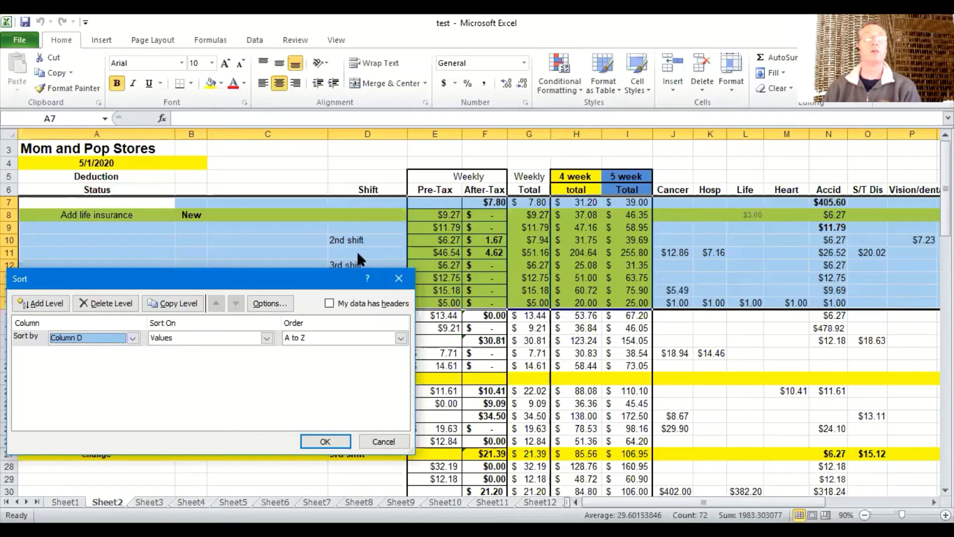
{"action": "left_click", "coordinate": [402, 342]}
{"action": "left_click", "coordinate": [402, 338]}
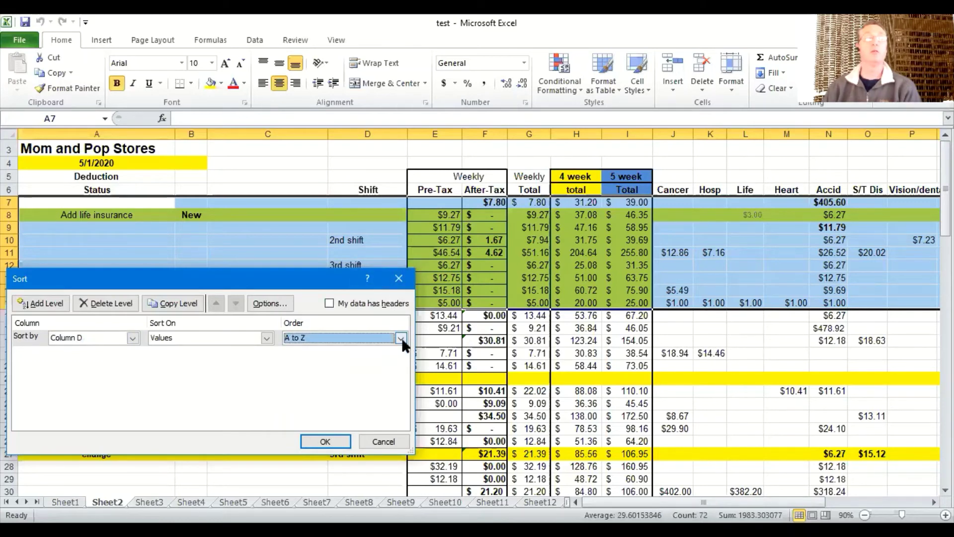
{"action": "left_click", "coordinate": [329, 442]}
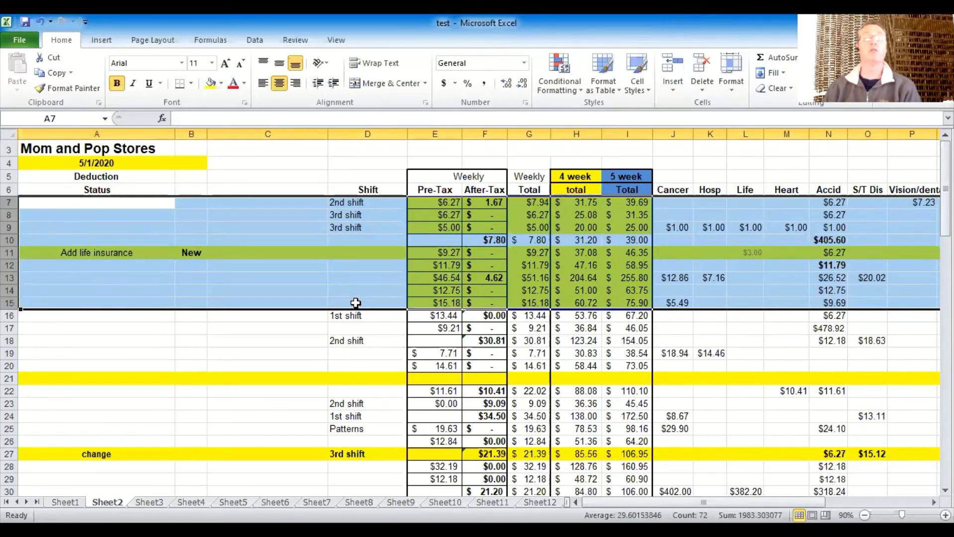
Reselect payroll rows 7–15 and bring up the Sort & Filter choices
{"action": "left_click", "coordinate": [450, 231]}
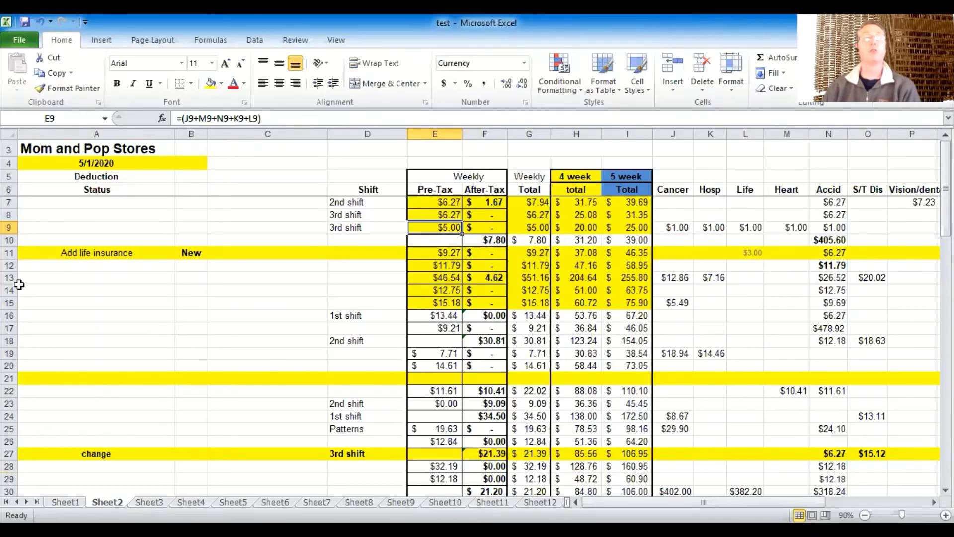
{"action": "left_click_drag", "start_coordinate": [9, 202], "coordinate": [9, 304]}
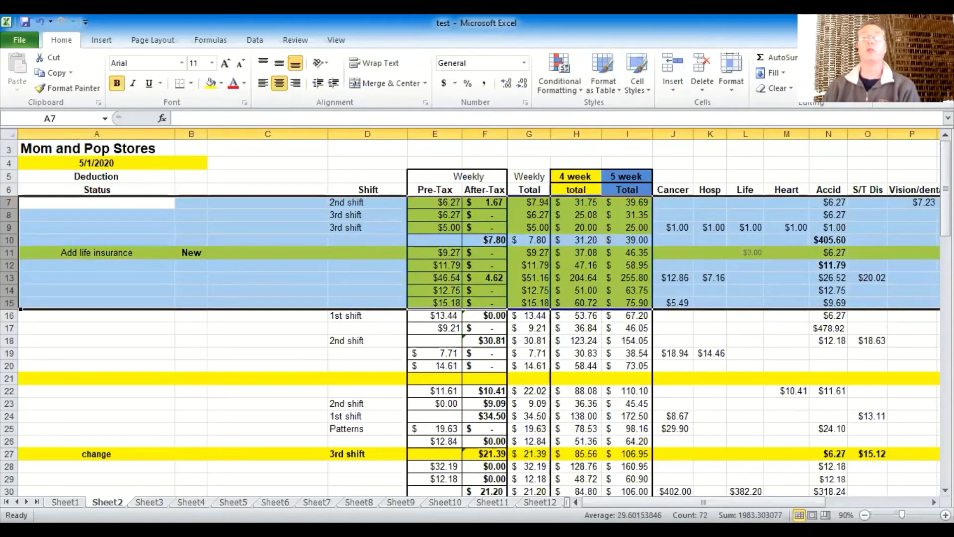
{"action": "left_click", "coordinate": [829, 80]}
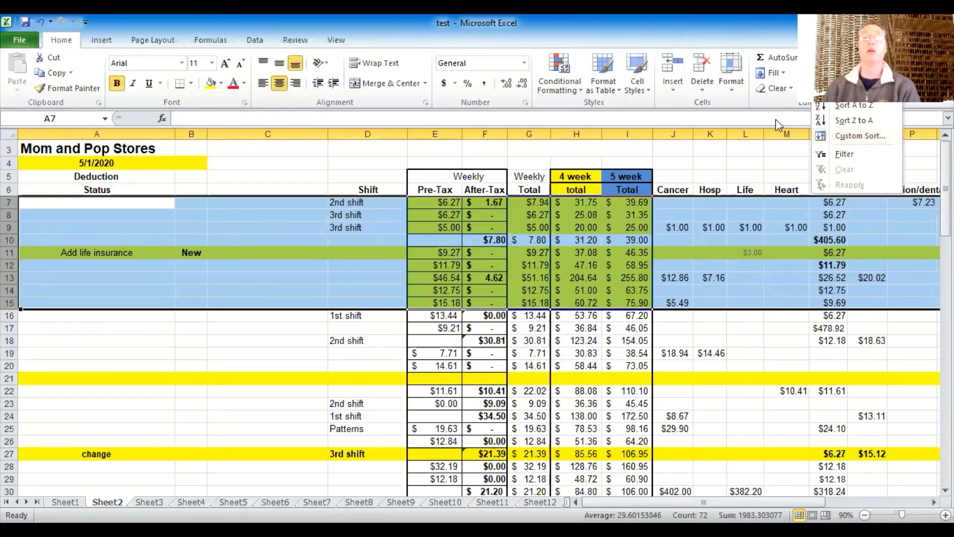
Custom-sort by Column G, Smallest to Largest, so weekly totals run $5.00 to $51.16
{"action": "left_click", "coordinate": [858, 142]}
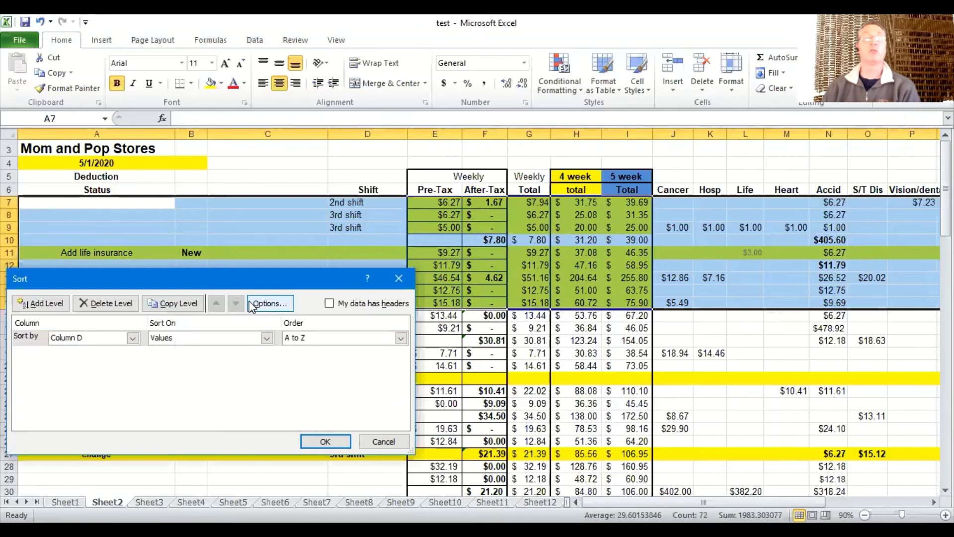
{"action": "left_click", "coordinate": [133, 338]}
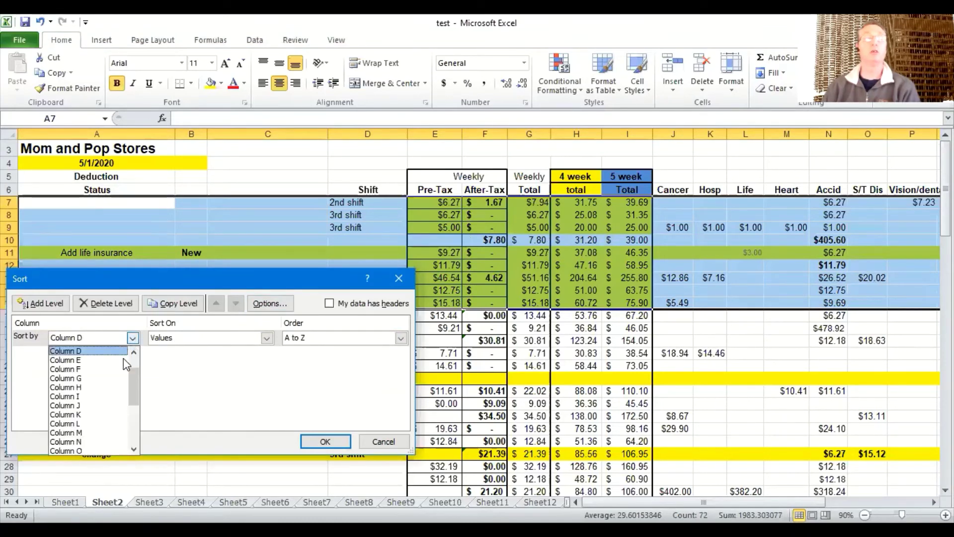
{"action": "left_click", "coordinate": [114, 379]}
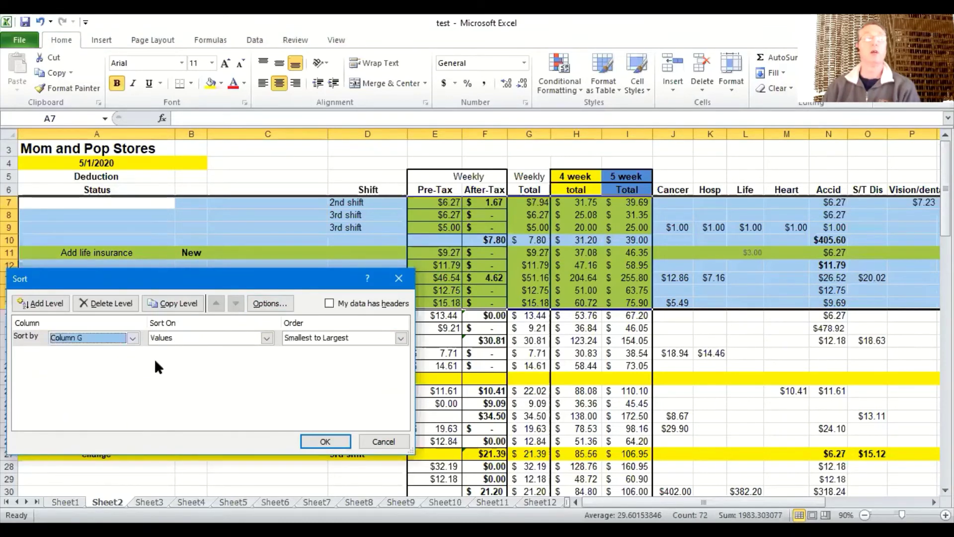
{"action": "left_click", "coordinate": [400, 337]}
{"action": "left_click", "coordinate": [401, 336]}
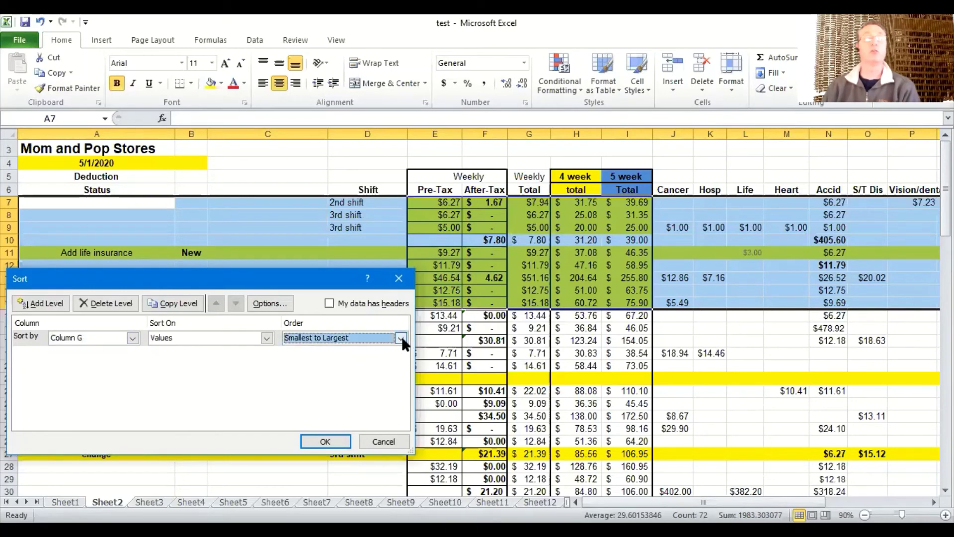
{"action": "left_click", "coordinate": [340, 448]}
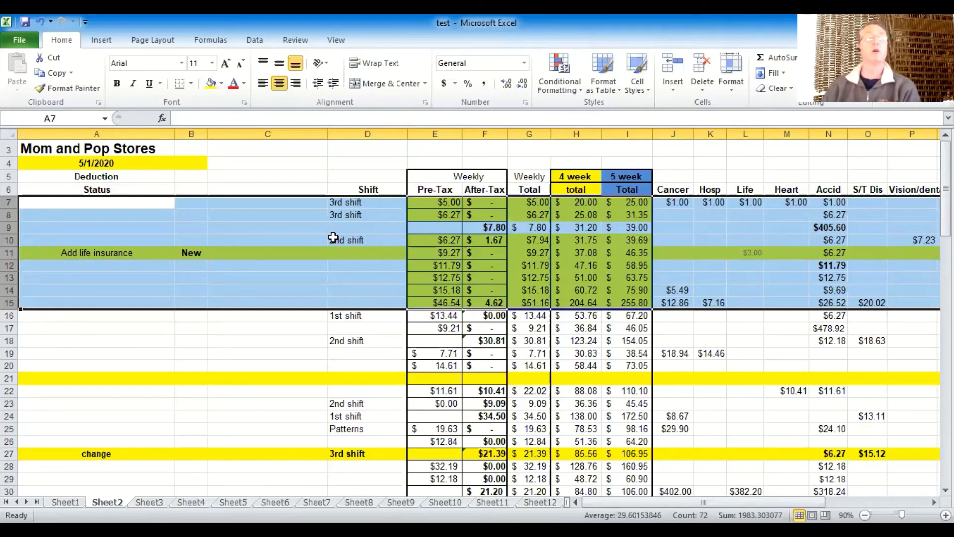
Reselect the payroll rows, this time rows 6–15 including the Status header row
{"action": "left_click", "coordinate": [270, 273]}
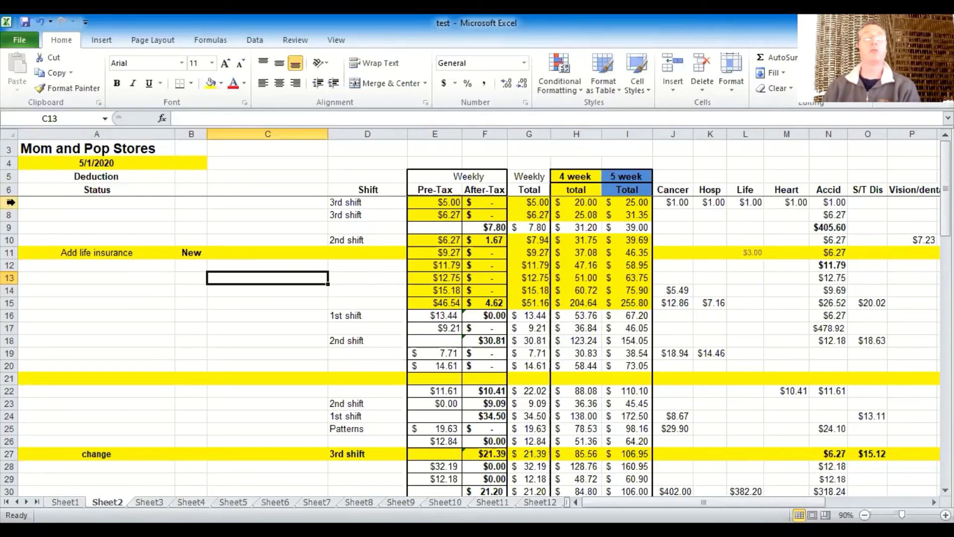
{"action": "left_click", "coordinate": [10, 202]}
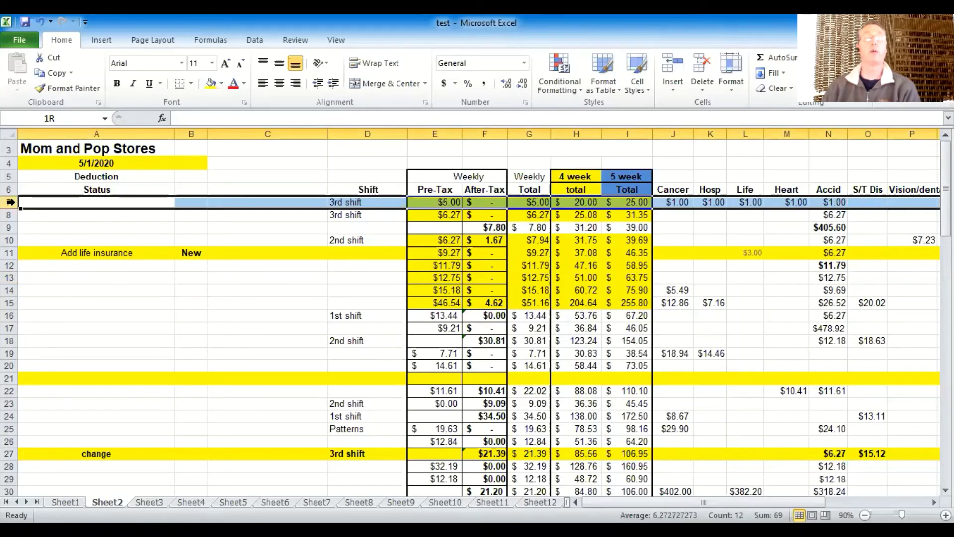
{"action": "left_click_drag", "start_coordinate": [11, 203], "coordinate": [10, 300]}
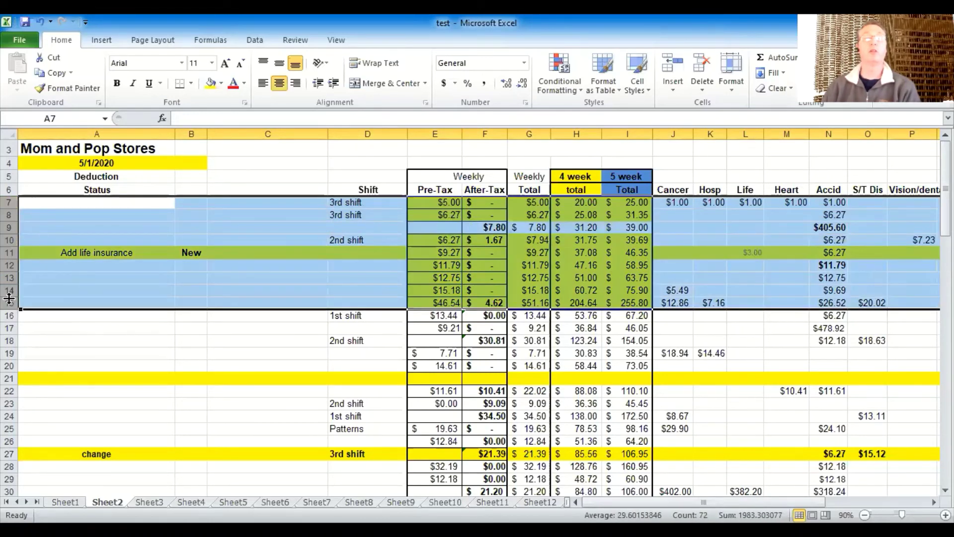
{"action": "left_click", "coordinate": [273, 213]}
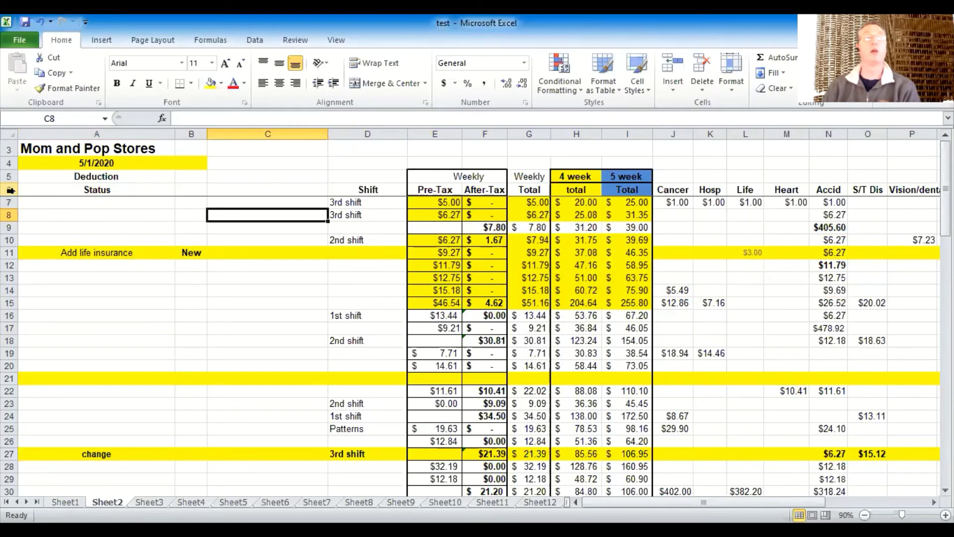
{"action": "left_click_drag", "start_coordinate": [10, 189], "coordinate": [46, 302]}
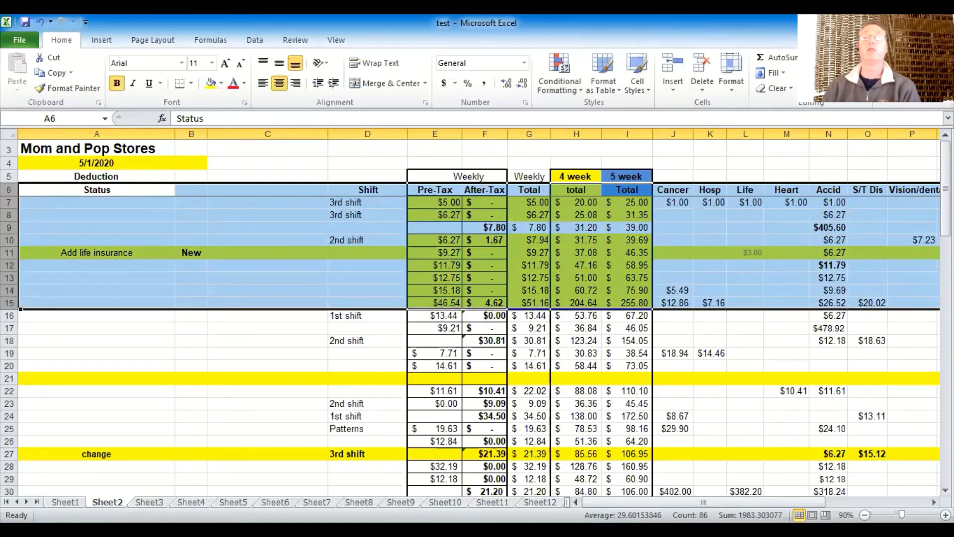
Custom-sort Column G Largest to Smallest, ordering weekly totals from $51.16 down to $5.00
{"action": "left_click", "coordinate": [835, 80]}
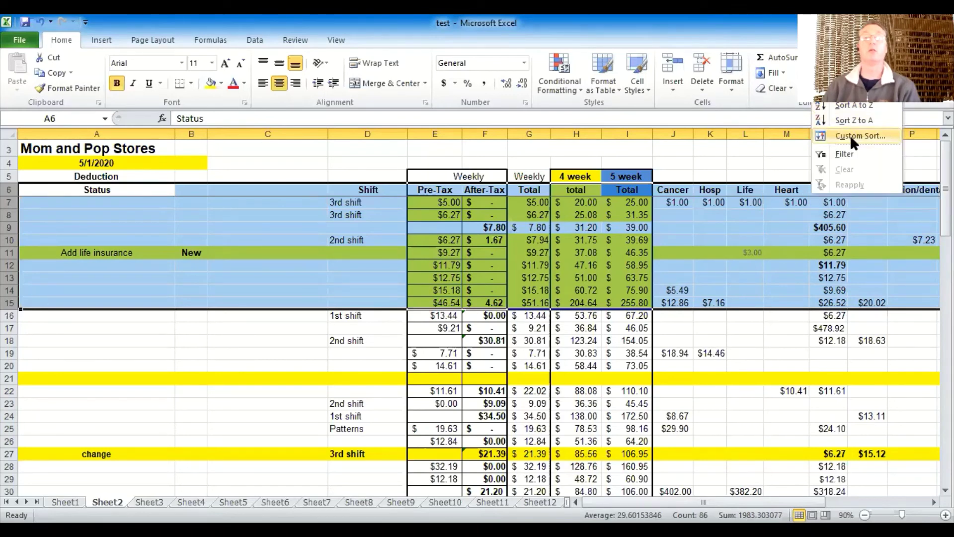
{"action": "left_click", "coordinate": [849, 135]}
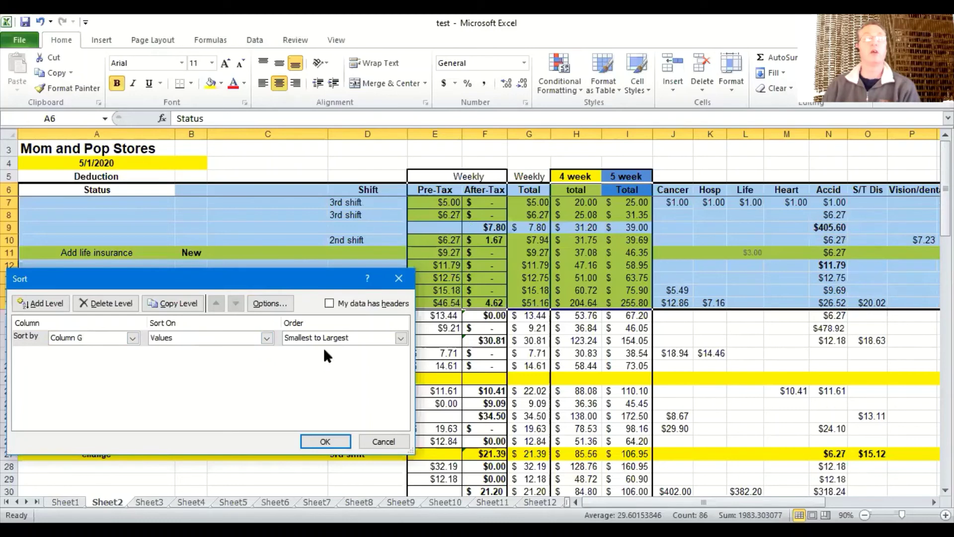
{"action": "left_click", "coordinate": [401, 338]}
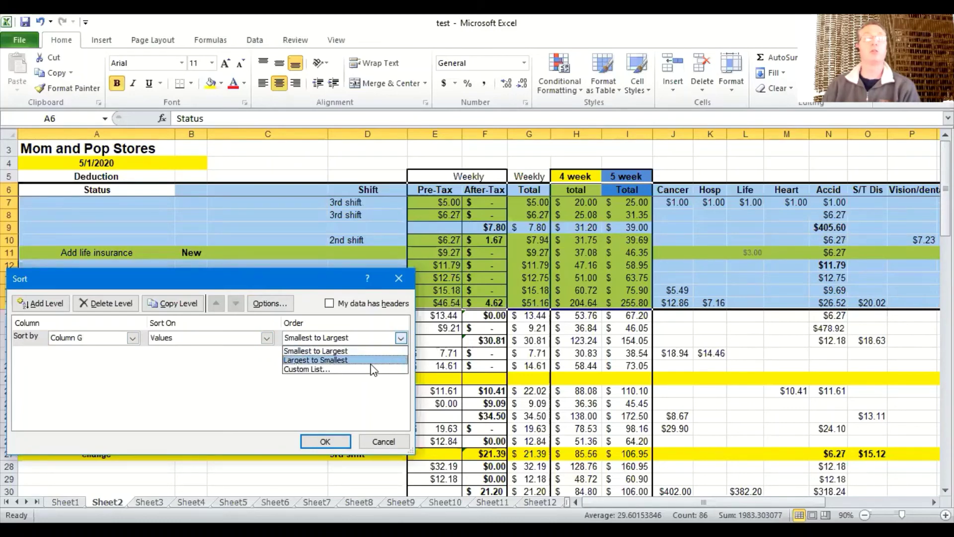
{"action": "left_click", "coordinate": [371, 361]}
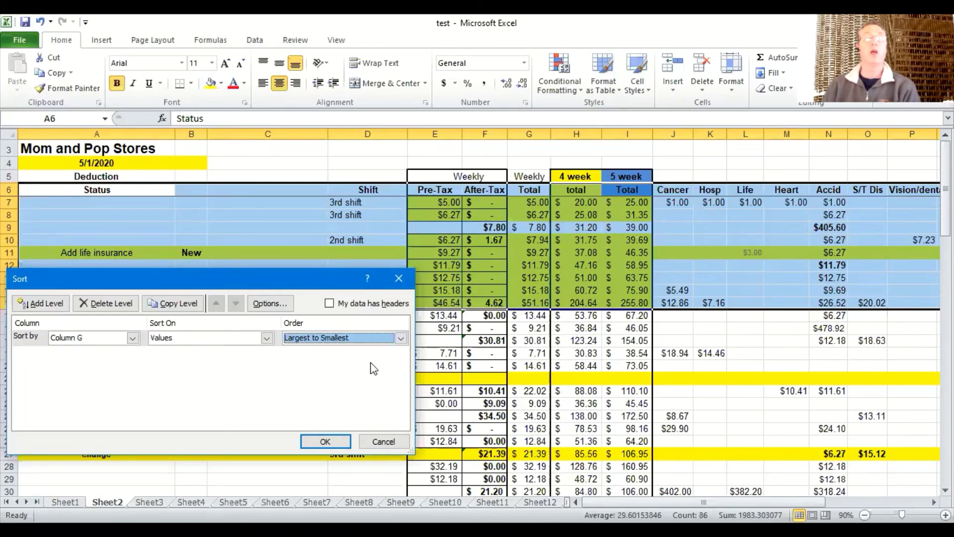
{"action": "left_click", "coordinate": [324, 441]}
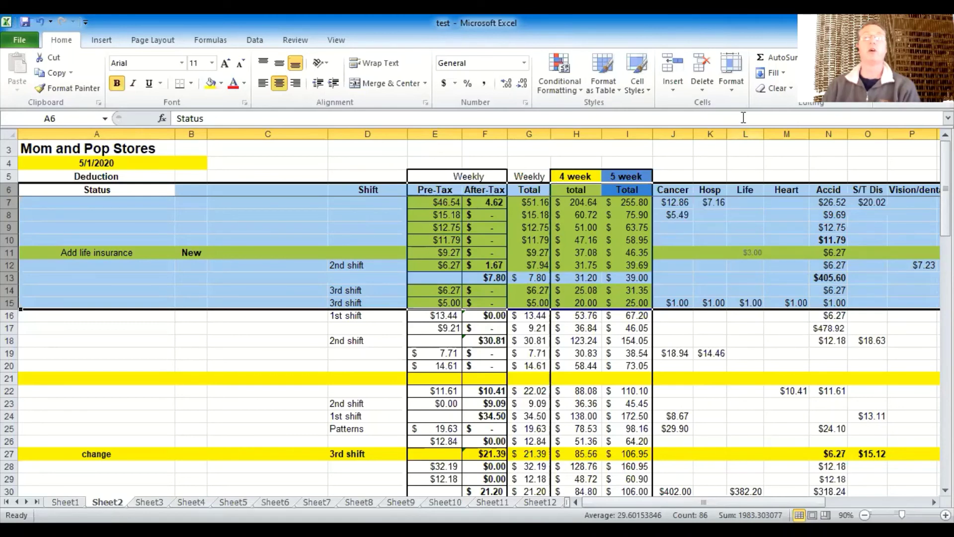
Undo the descending sort and set Custom Sort's order for Column G to Largest to Smallest
{"action": "left_click", "coordinate": [38, 21]}
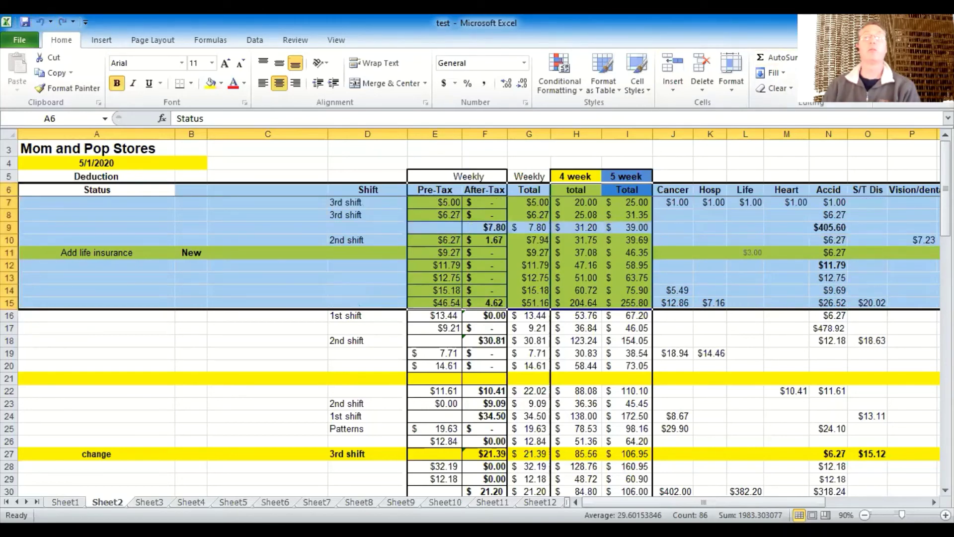
{"action": "left_click", "coordinate": [827, 80]}
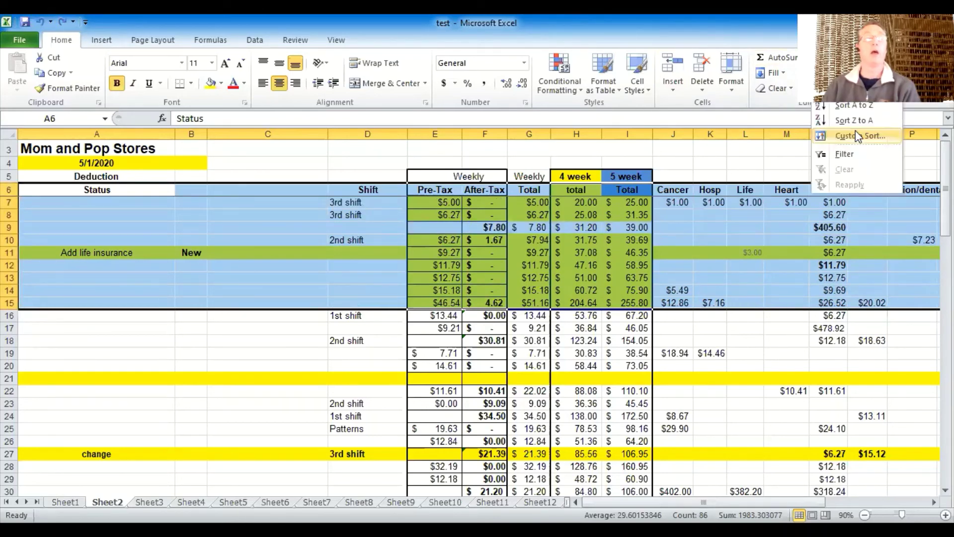
{"action": "left_click", "coordinate": [858, 135]}
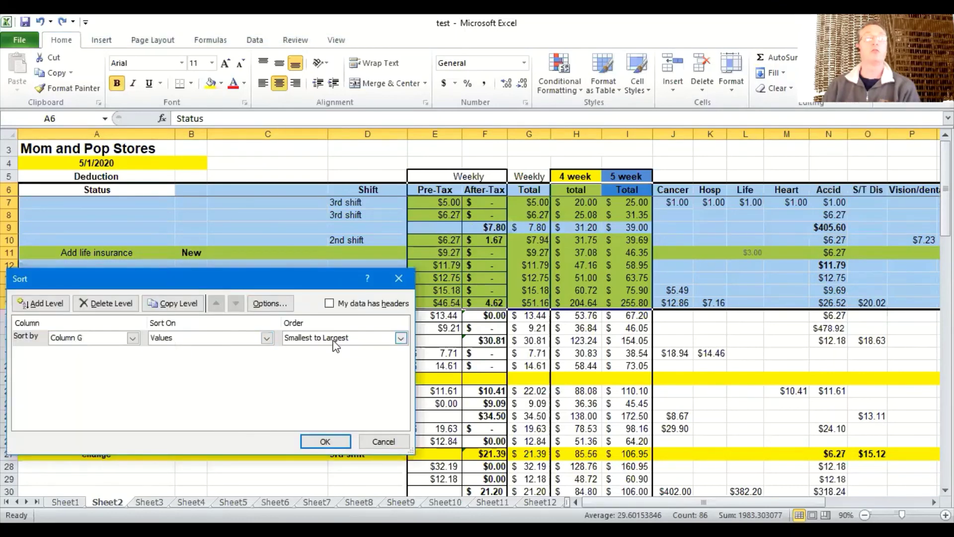
{"action": "left_click", "coordinate": [400, 337]}
{"action": "left_click", "coordinate": [365, 361]}
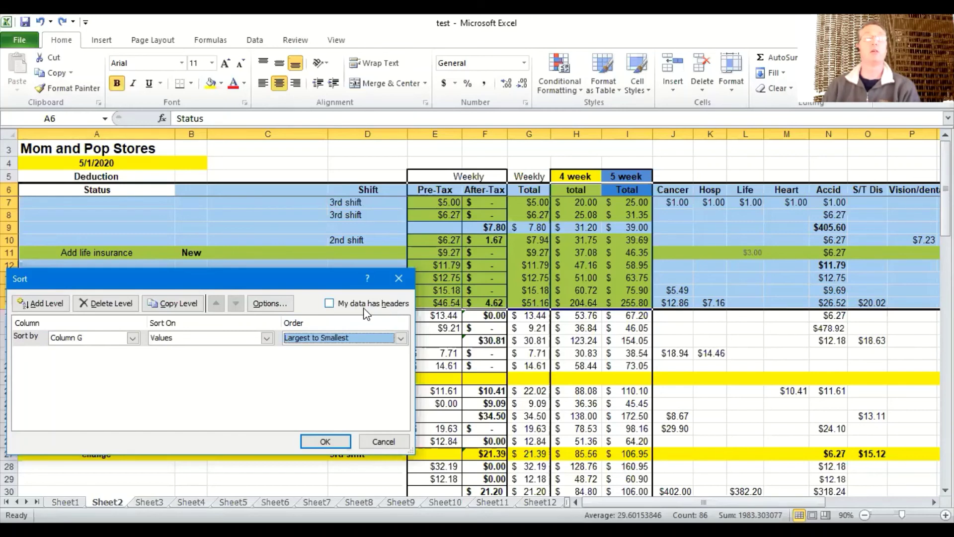
Compare My data has headers on and off, leave it unchecked, and apply Column G Largest to Smallest
{"action": "left_click", "coordinate": [328, 303]}
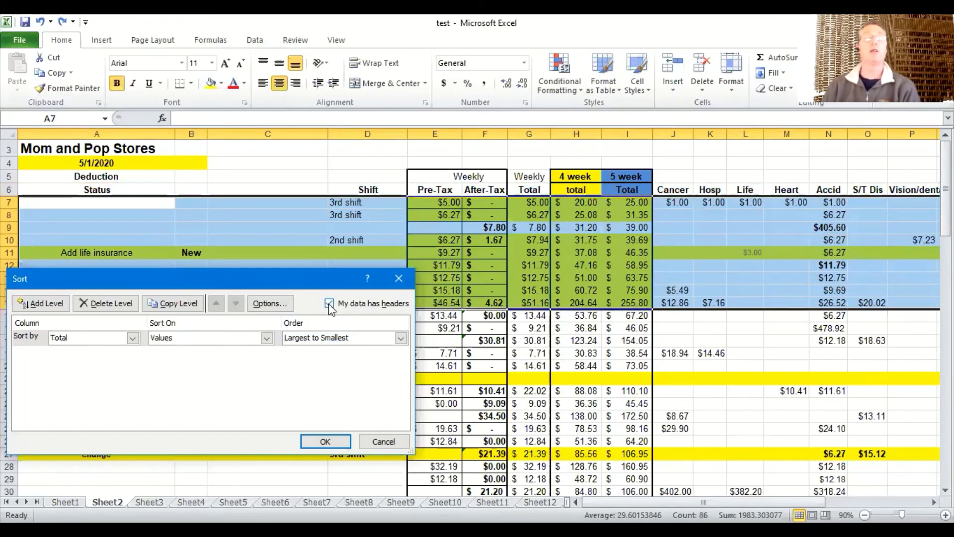
{"action": "left_click", "coordinate": [329, 303]}
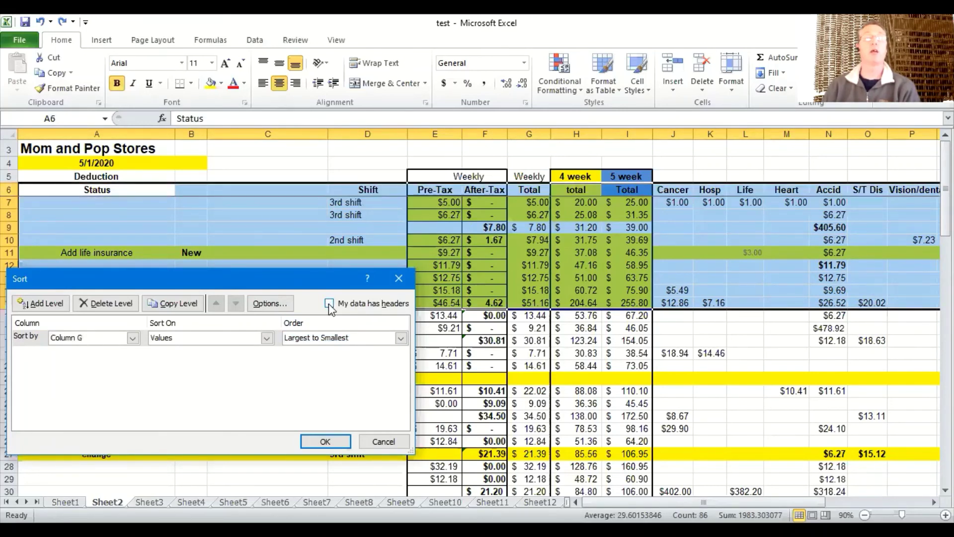
{"action": "left_click", "coordinate": [329, 303]}
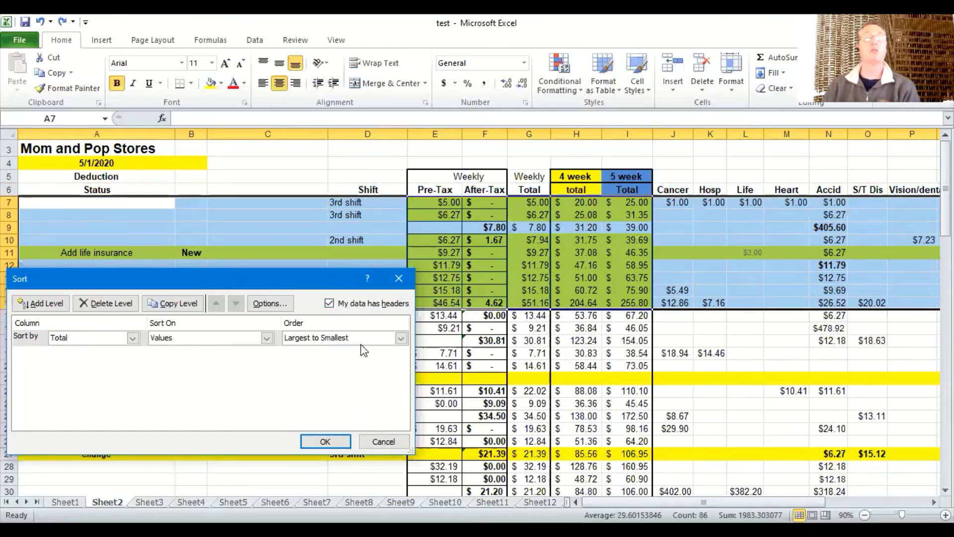
{"action": "left_click", "coordinate": [329, 303]}
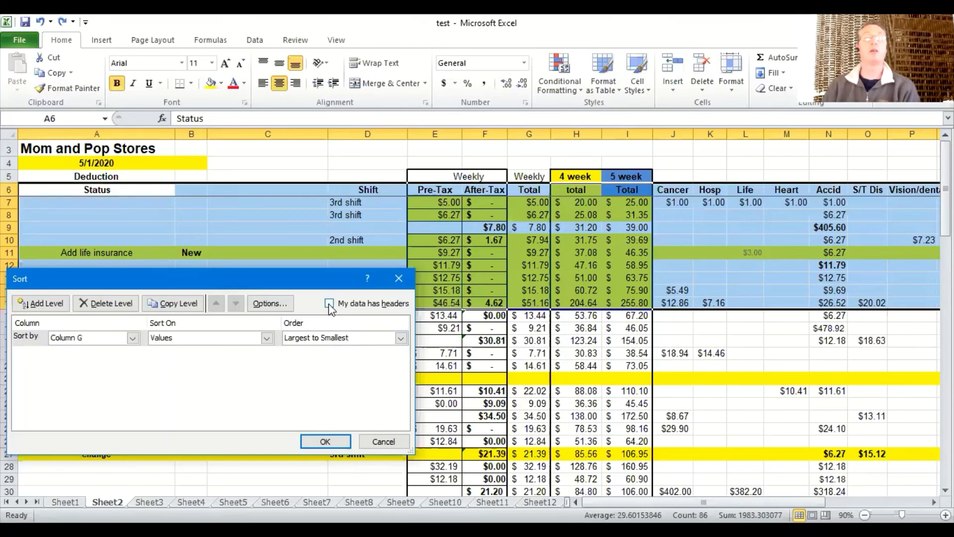
{"action": "left_click", "coordinate": [329, 303]}
{"action": "left_click", "coordinate": [329, 304]}
{"action": "left_click", "coordinate": [329, 303]}
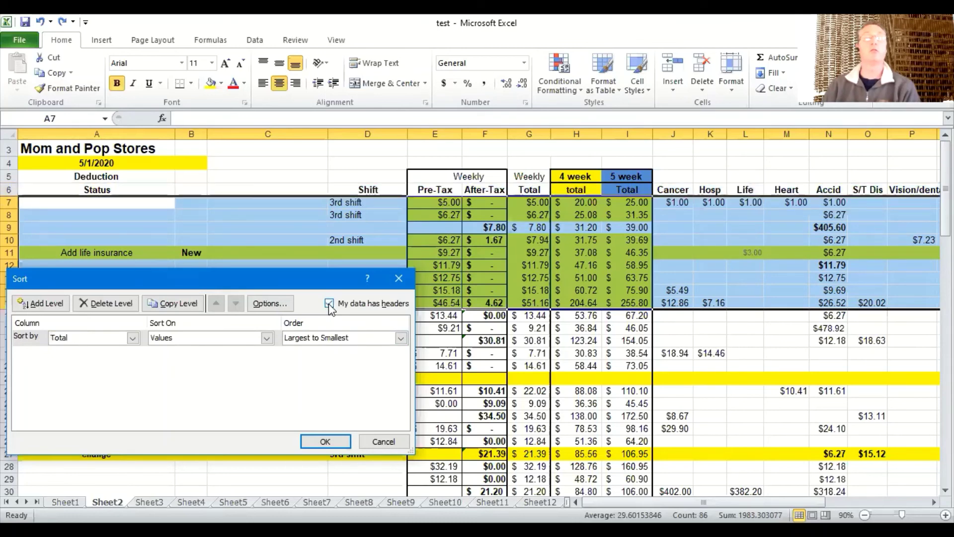
{"action": "left_click", "coordinate": [329, 303]}
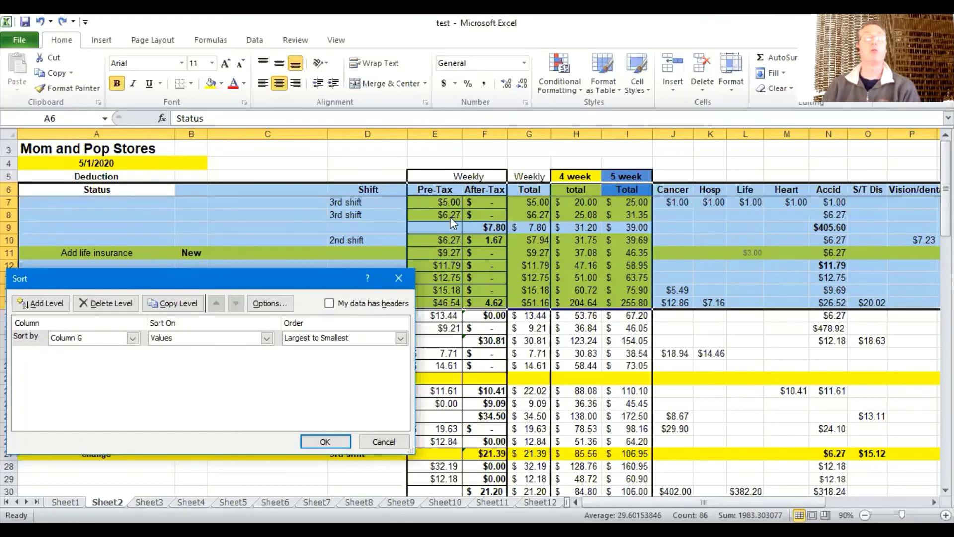
{"action": "left_click", "coordinate": [319, 442]}
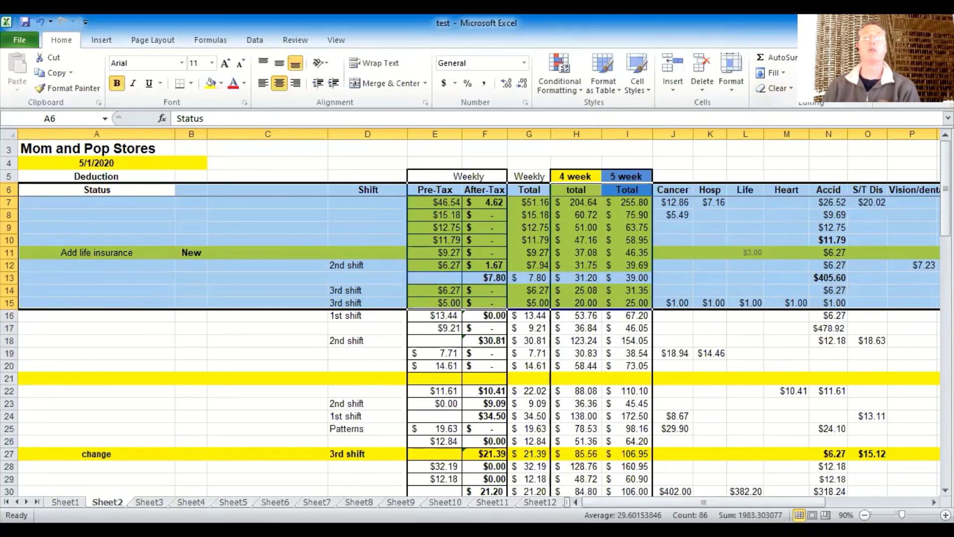
Reopen Custom Sort and tick My data has headers so the sort key reads Total
{"action": "left_click", "coordinate": [831, 115]}
{"action": "left_click", "coordinate": [860, 136]}
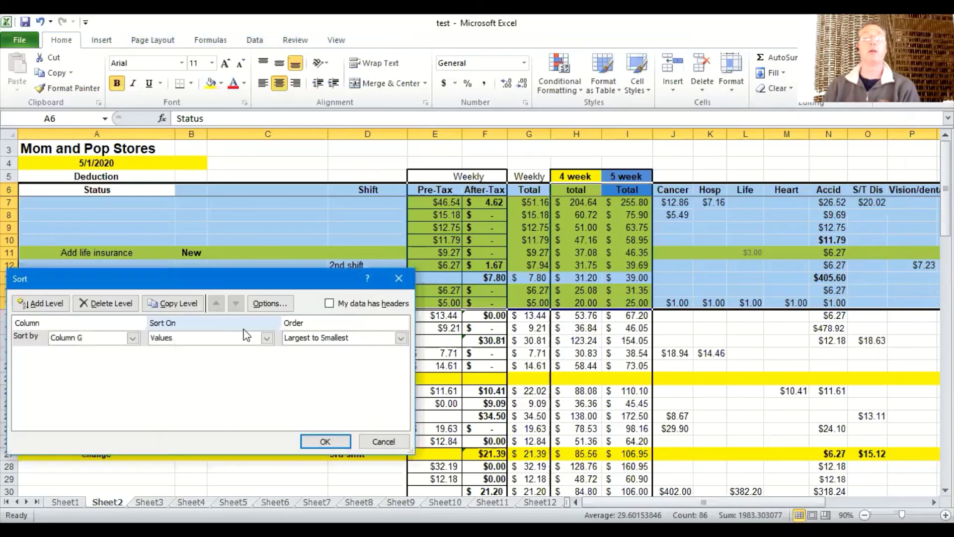
{"action": "left_click", "coordinate": [329, 303]}
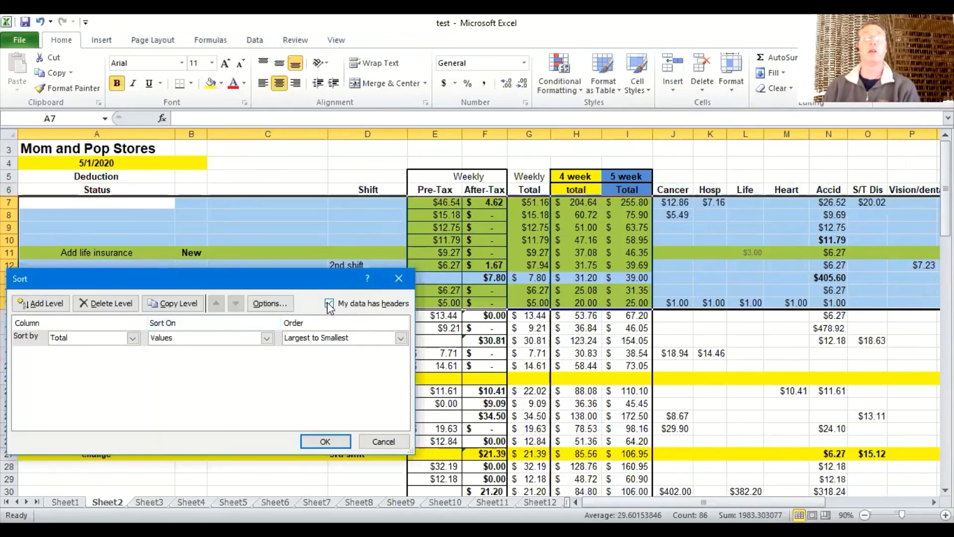